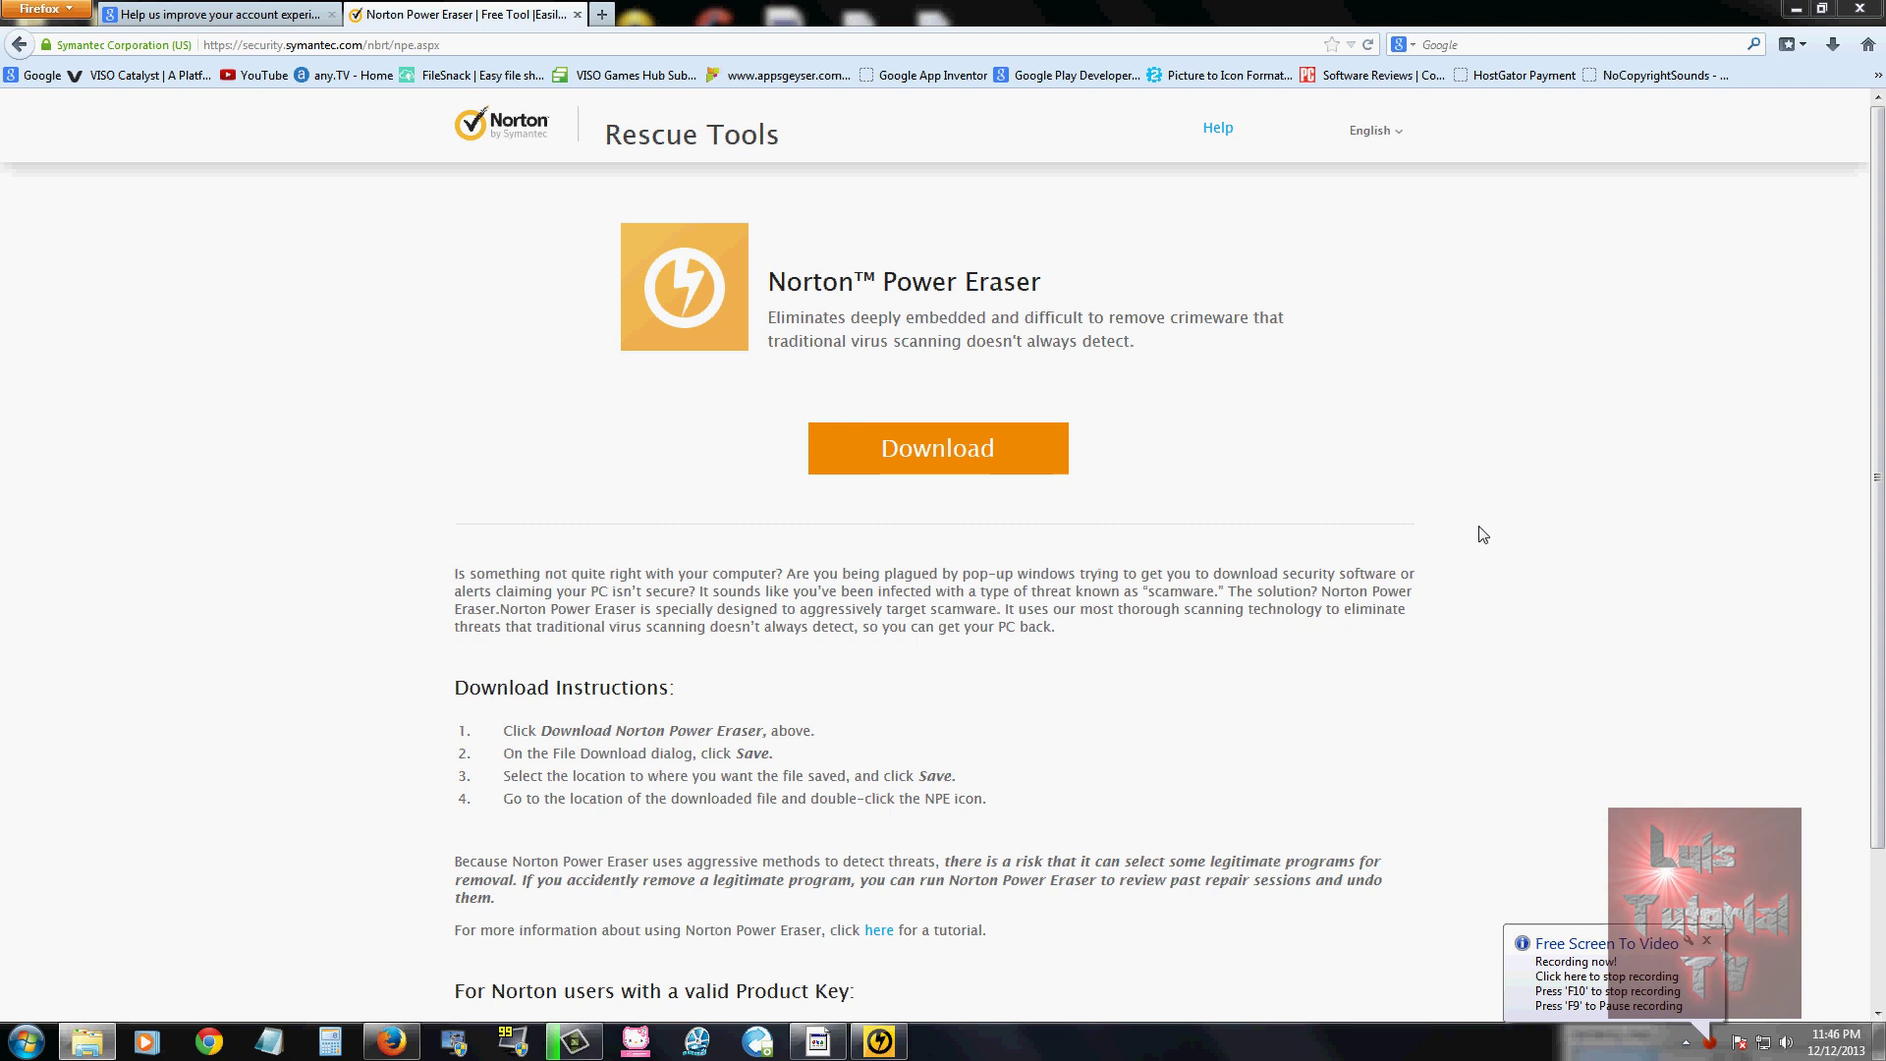
Step: Download NPE.exe from the Firefox page and launch Norton Power Eraser to its main screen
click(1707, 940)
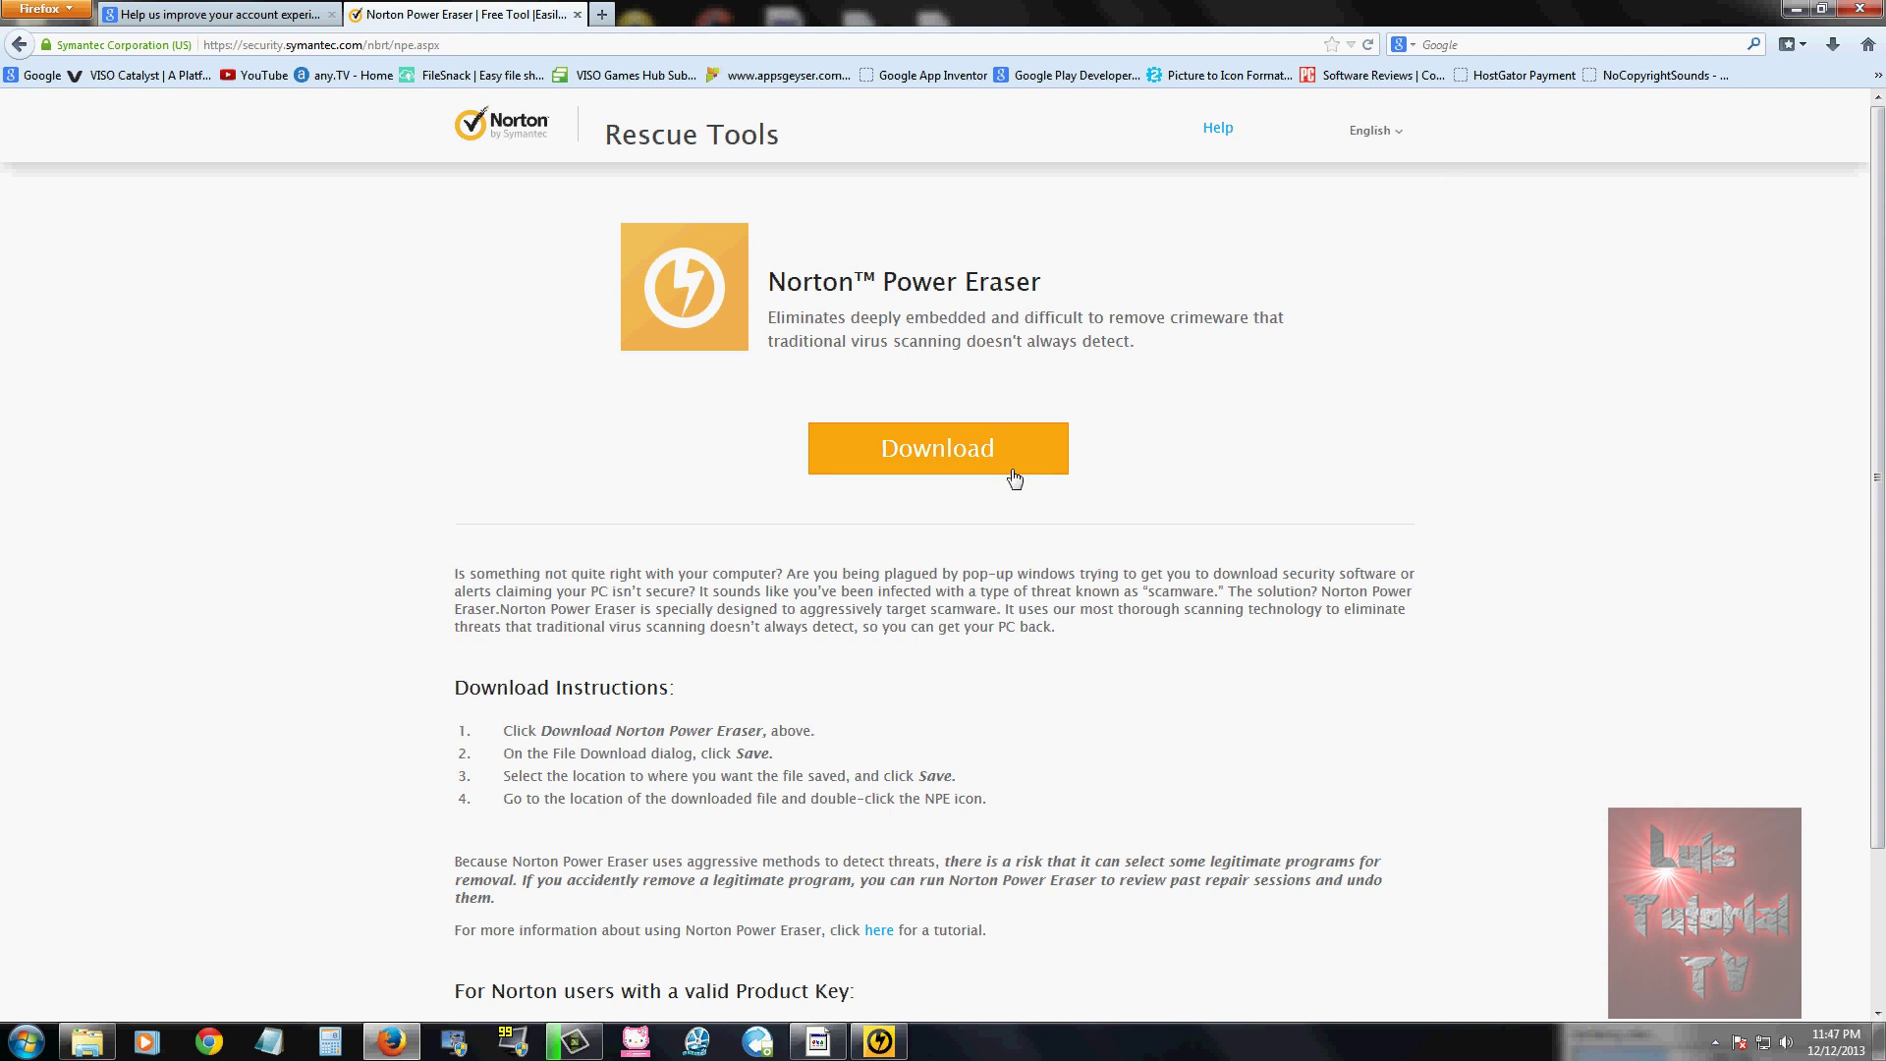
click(945, 469)
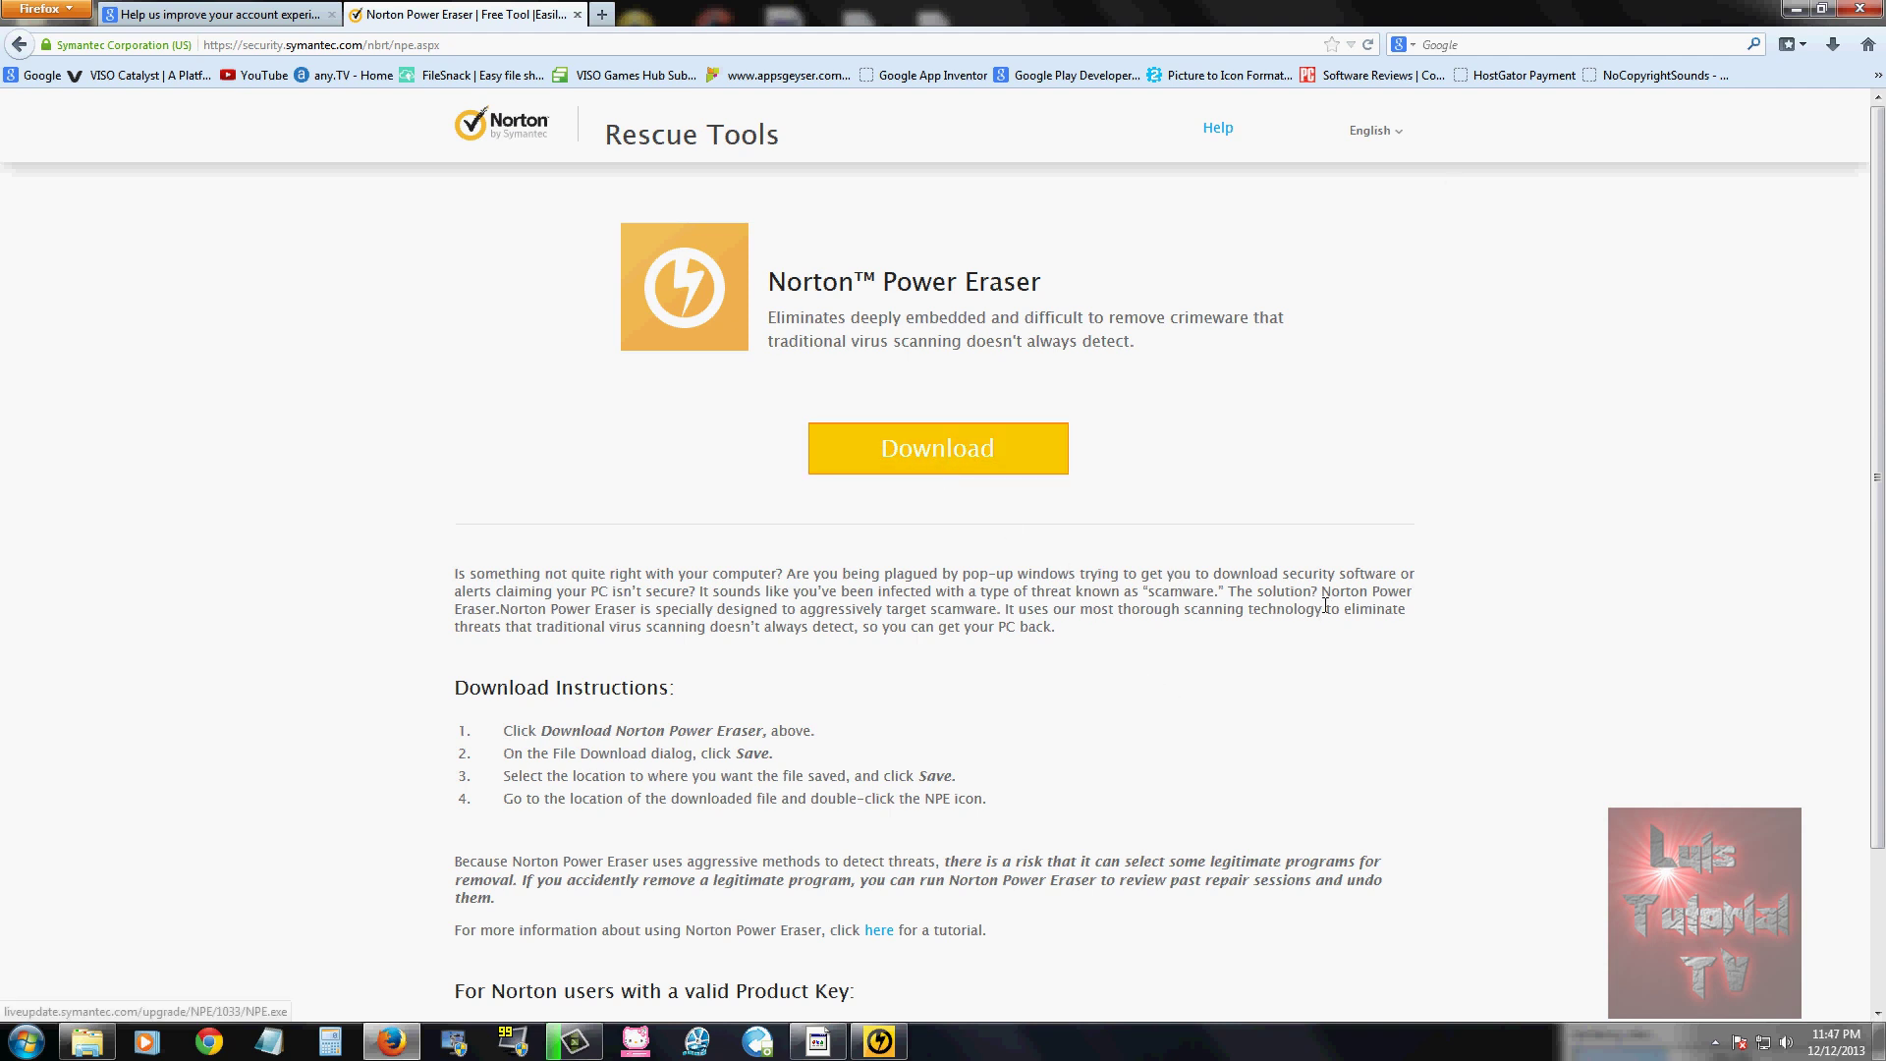
click(1422, 628)
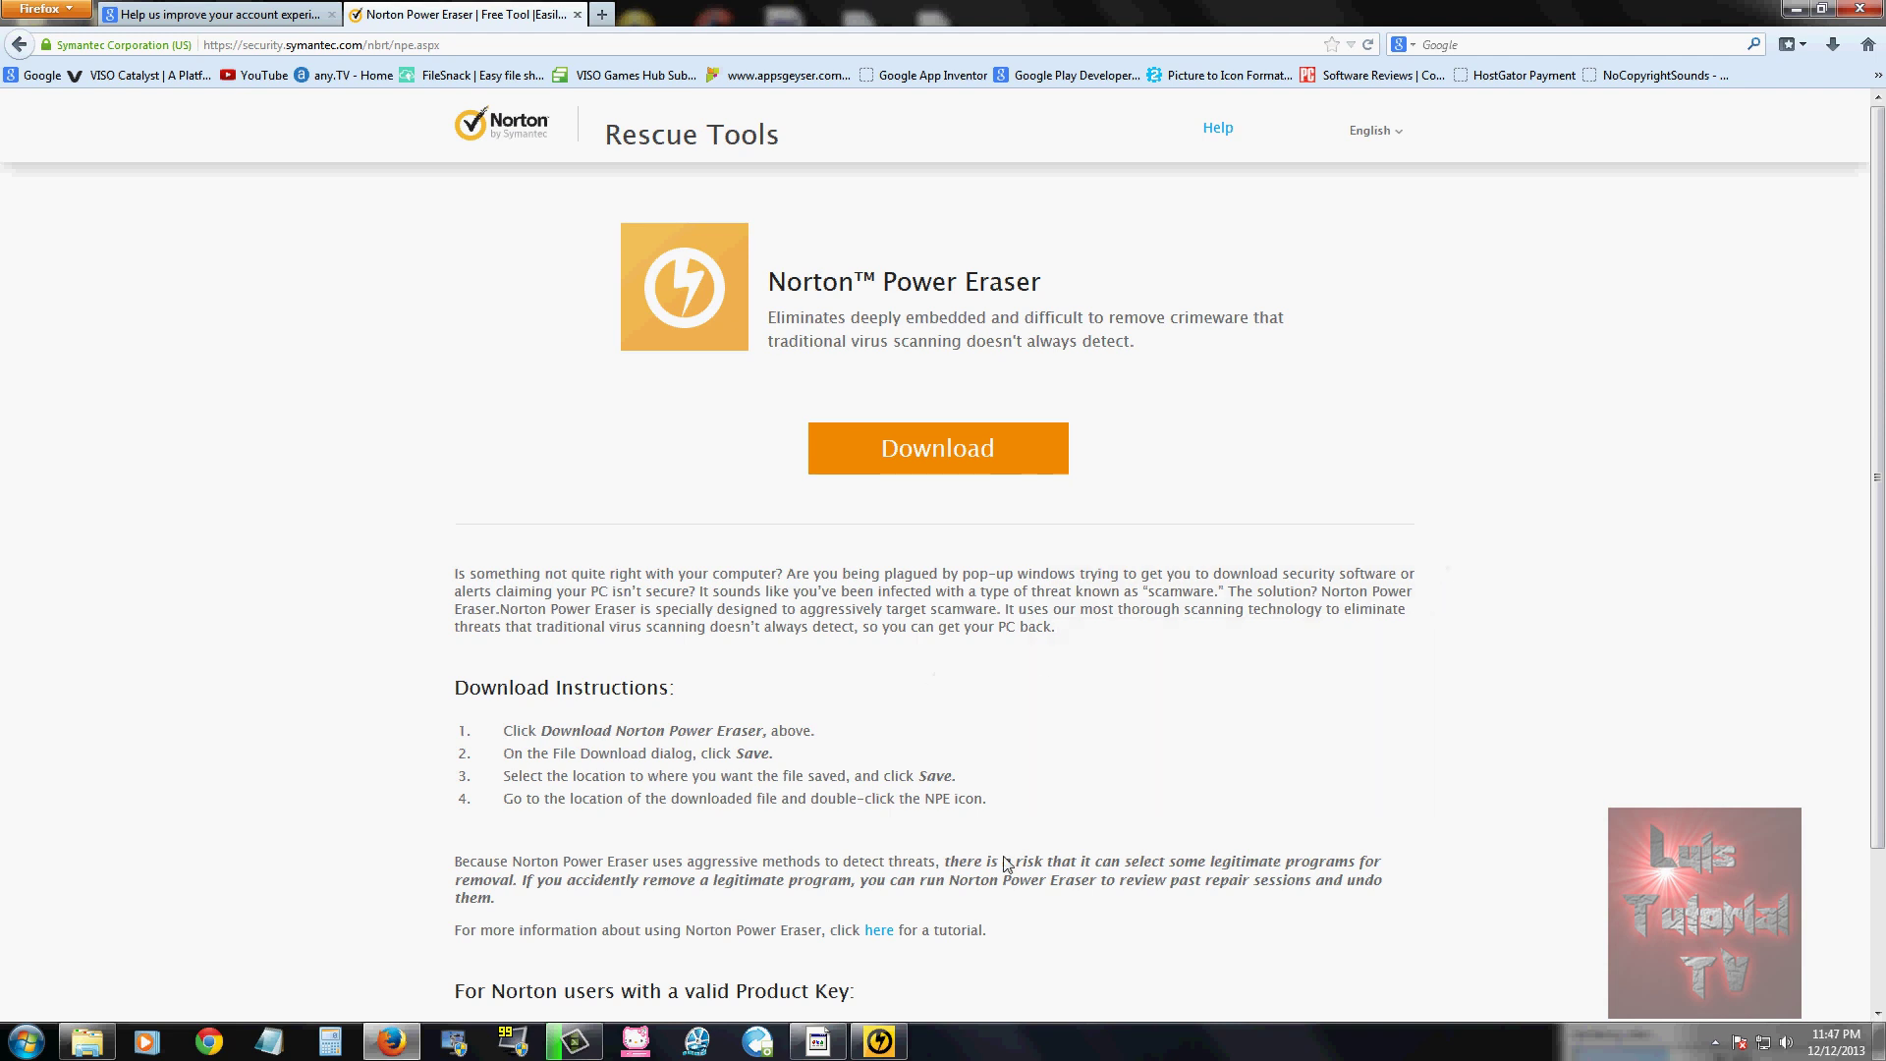
Step: Move the Norton Power Eraser window slightly right and down over the page
click(884, 1042)
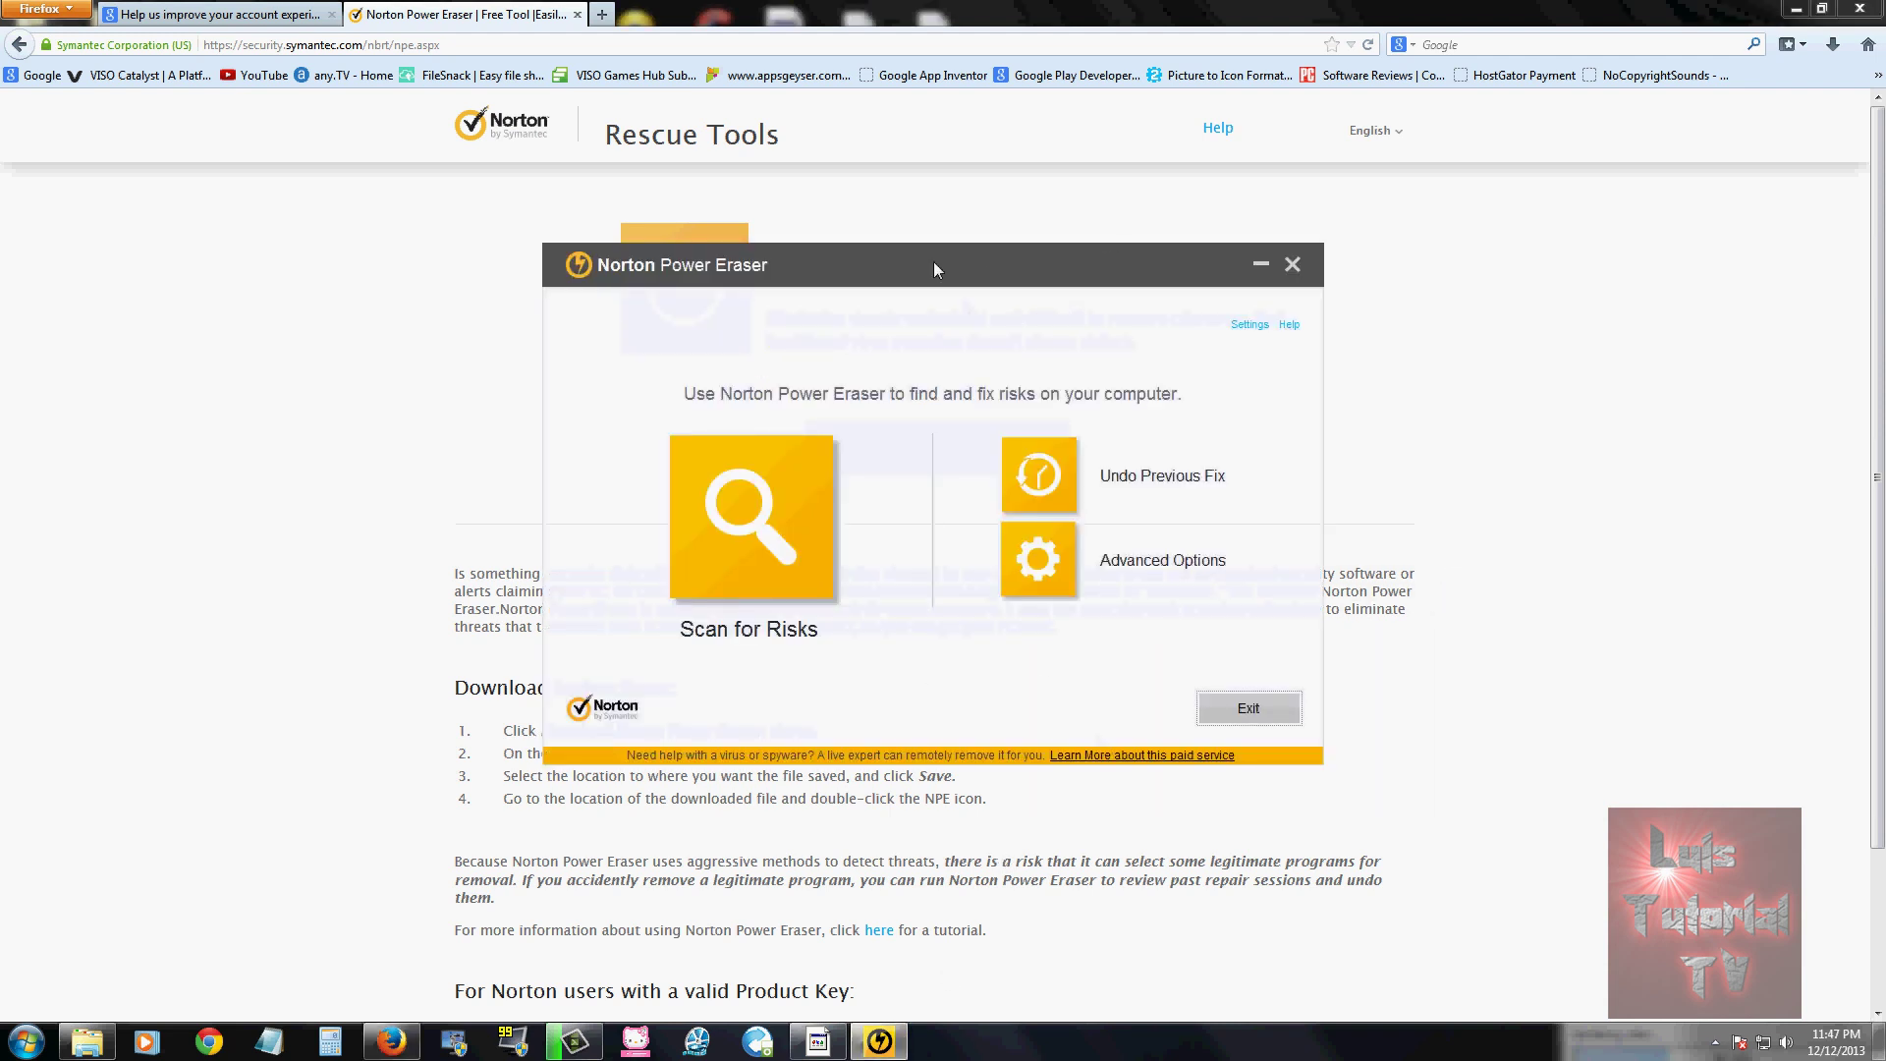
drag(933, 262, 995, 291)
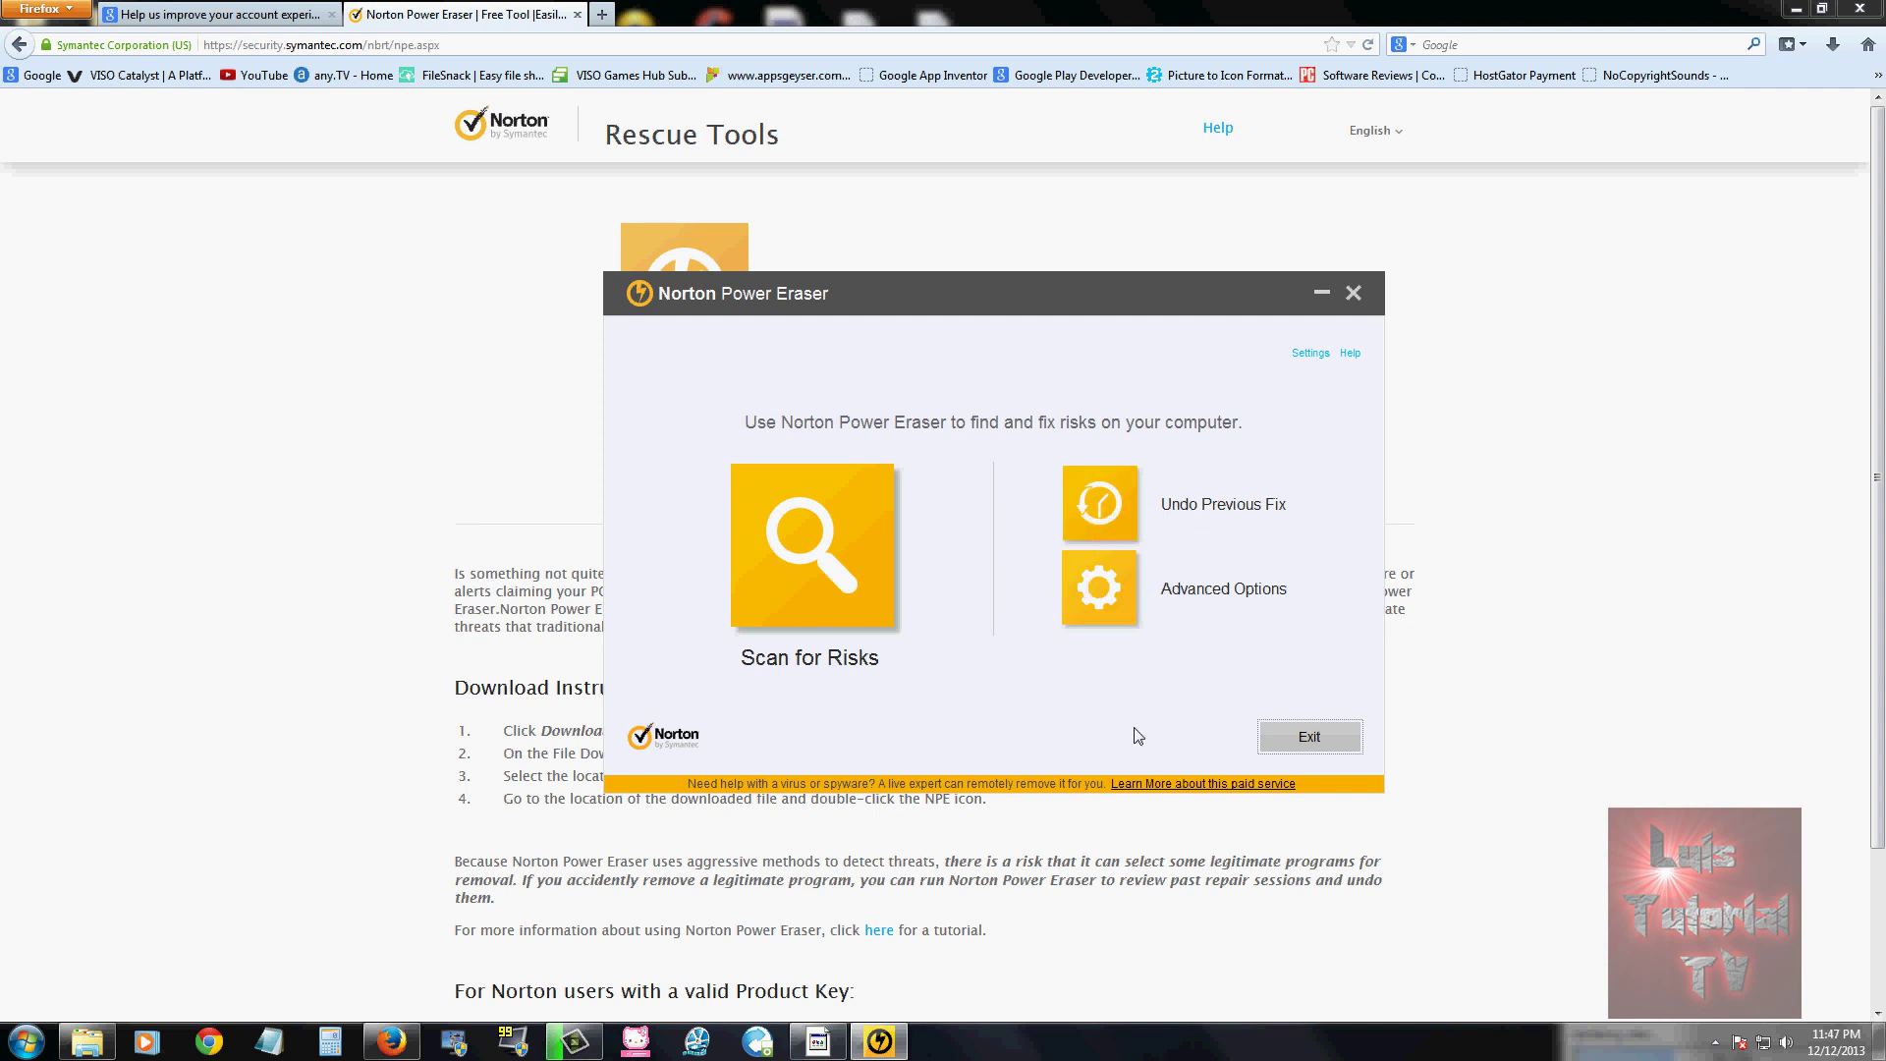
Step: Start a System Scan from Advanced Options, then cancel it while it runs
click(1113, 612)
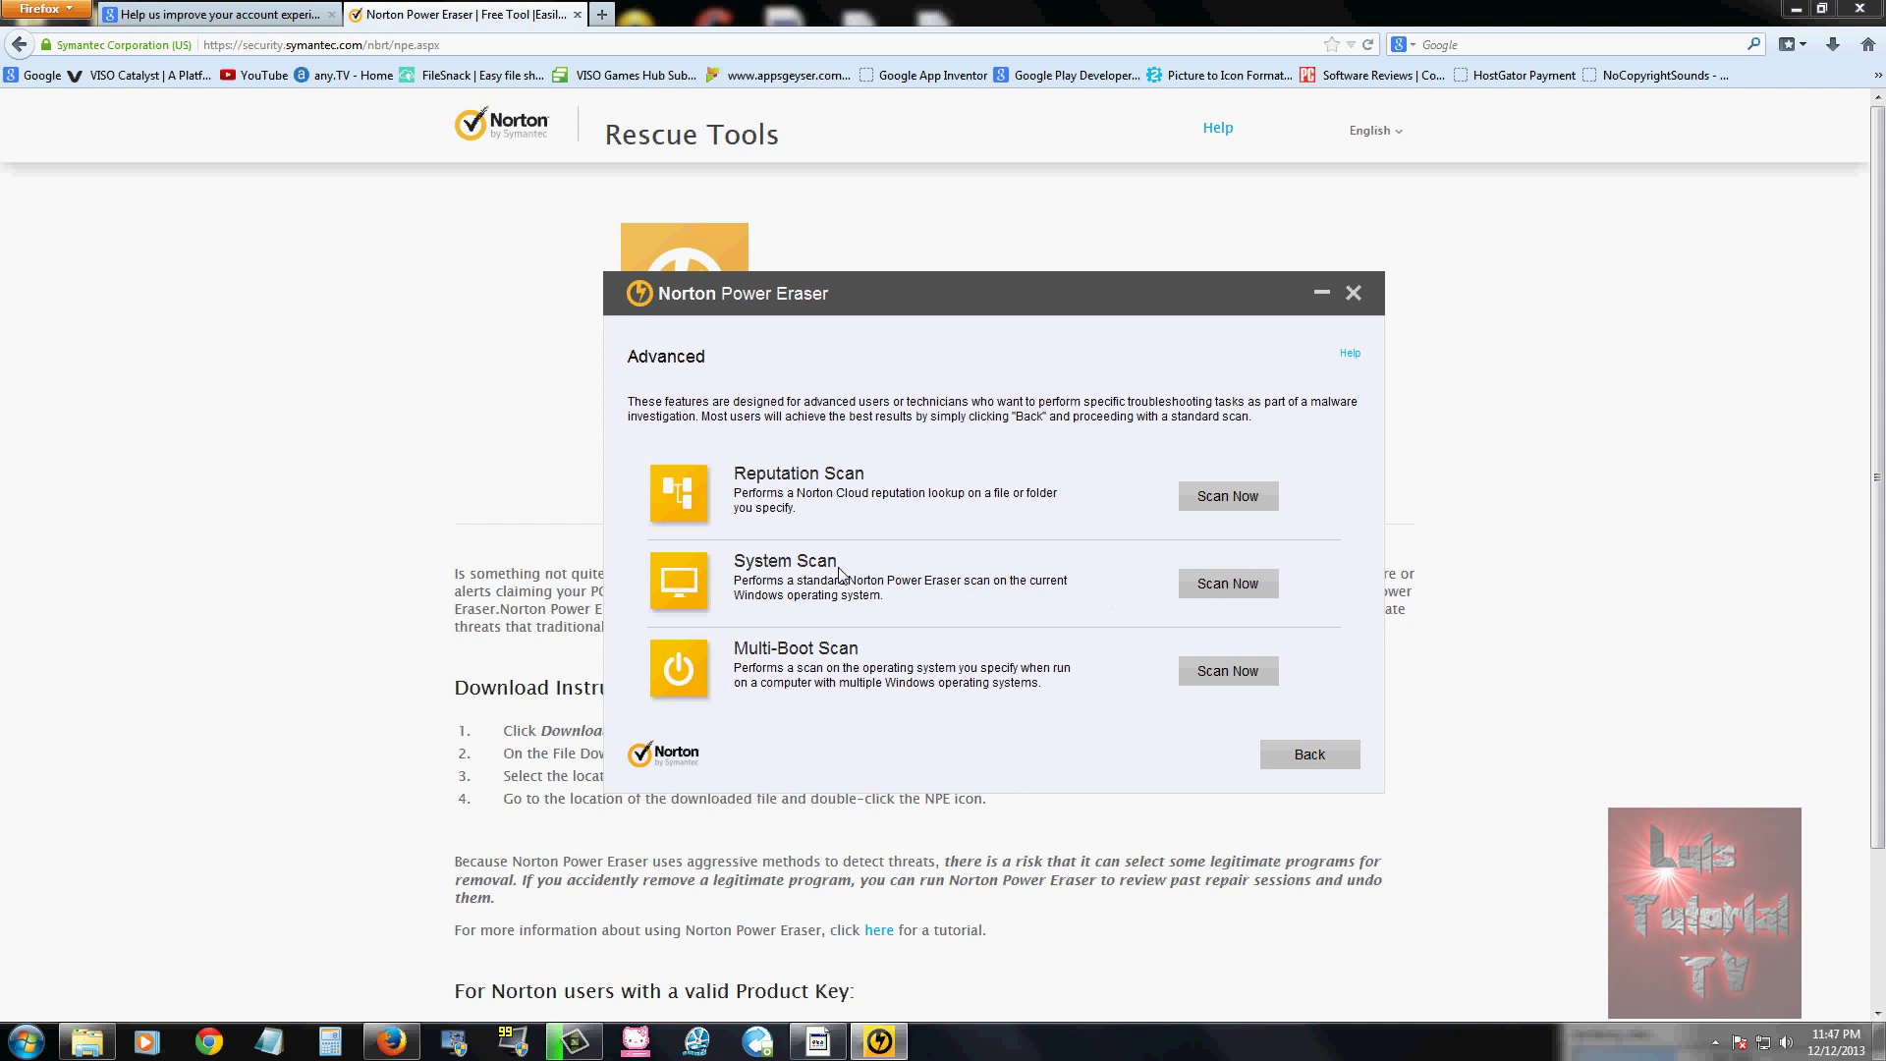
click(1232, 589)
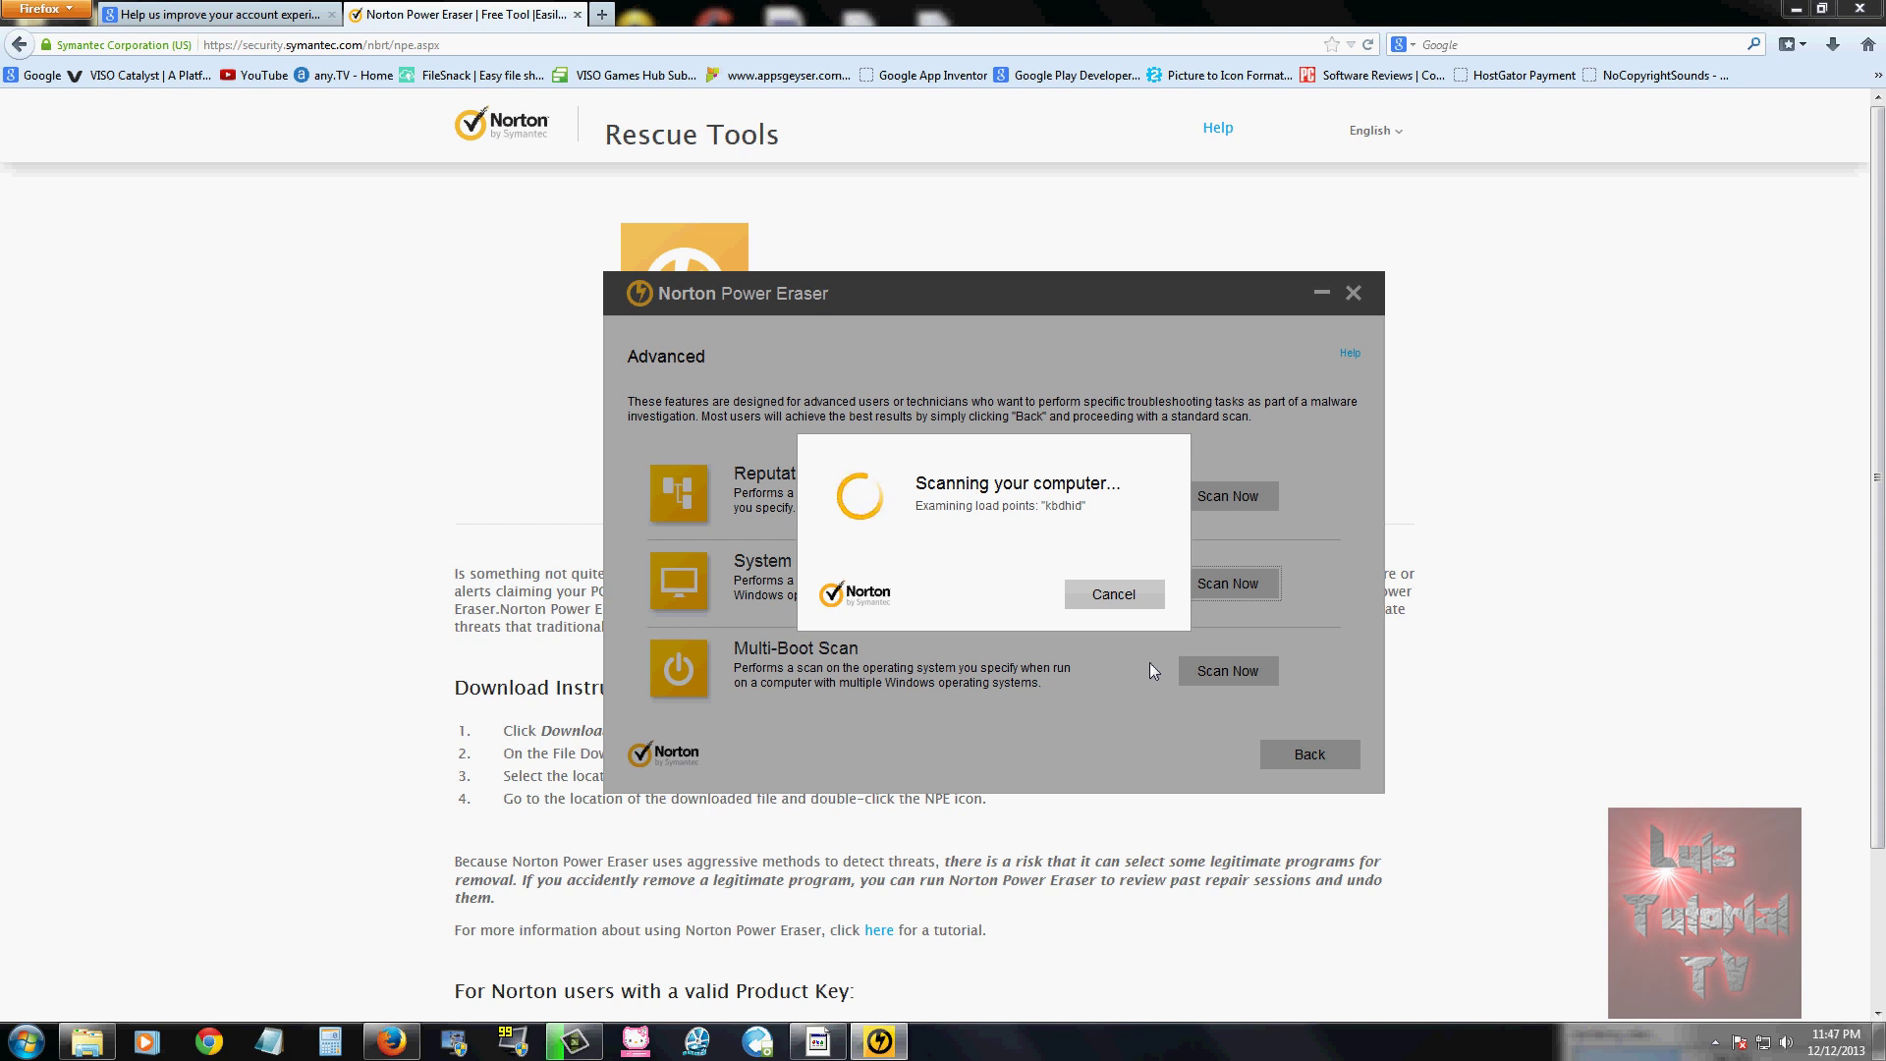
click(1121, 612)
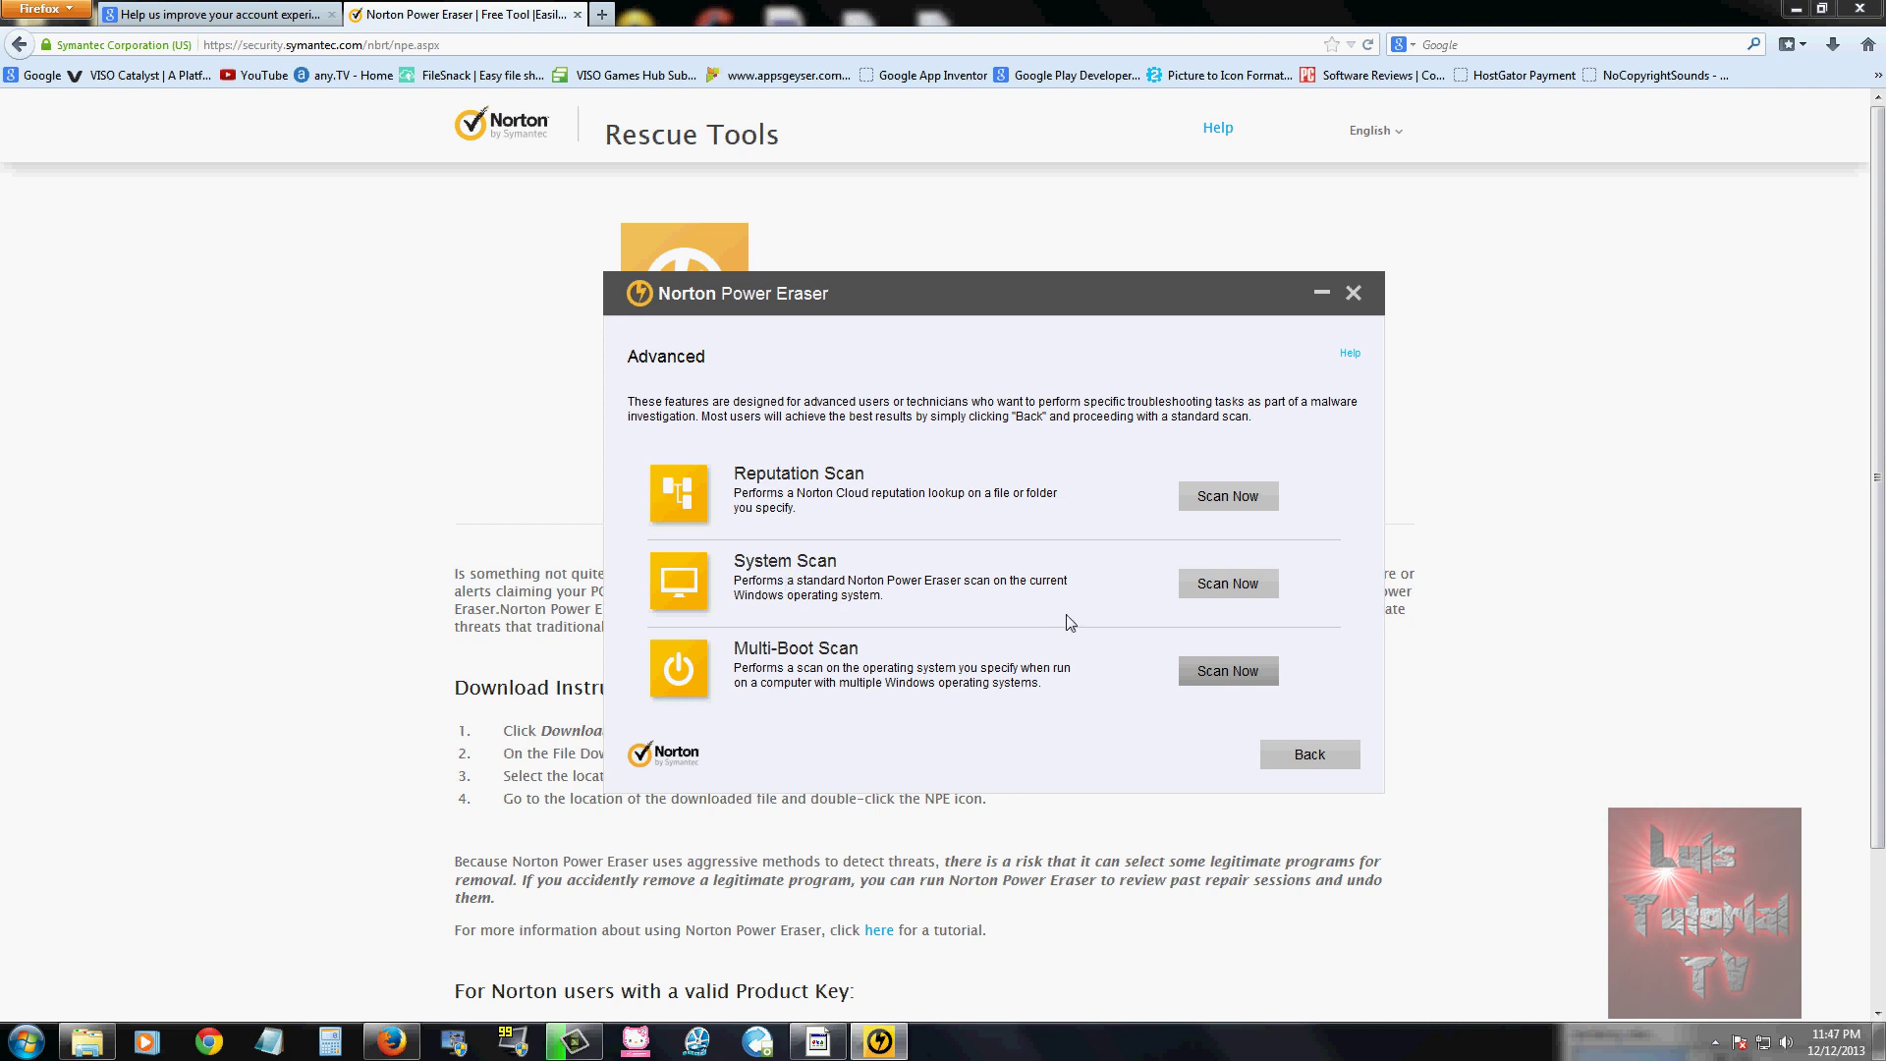
click(1310, 756)
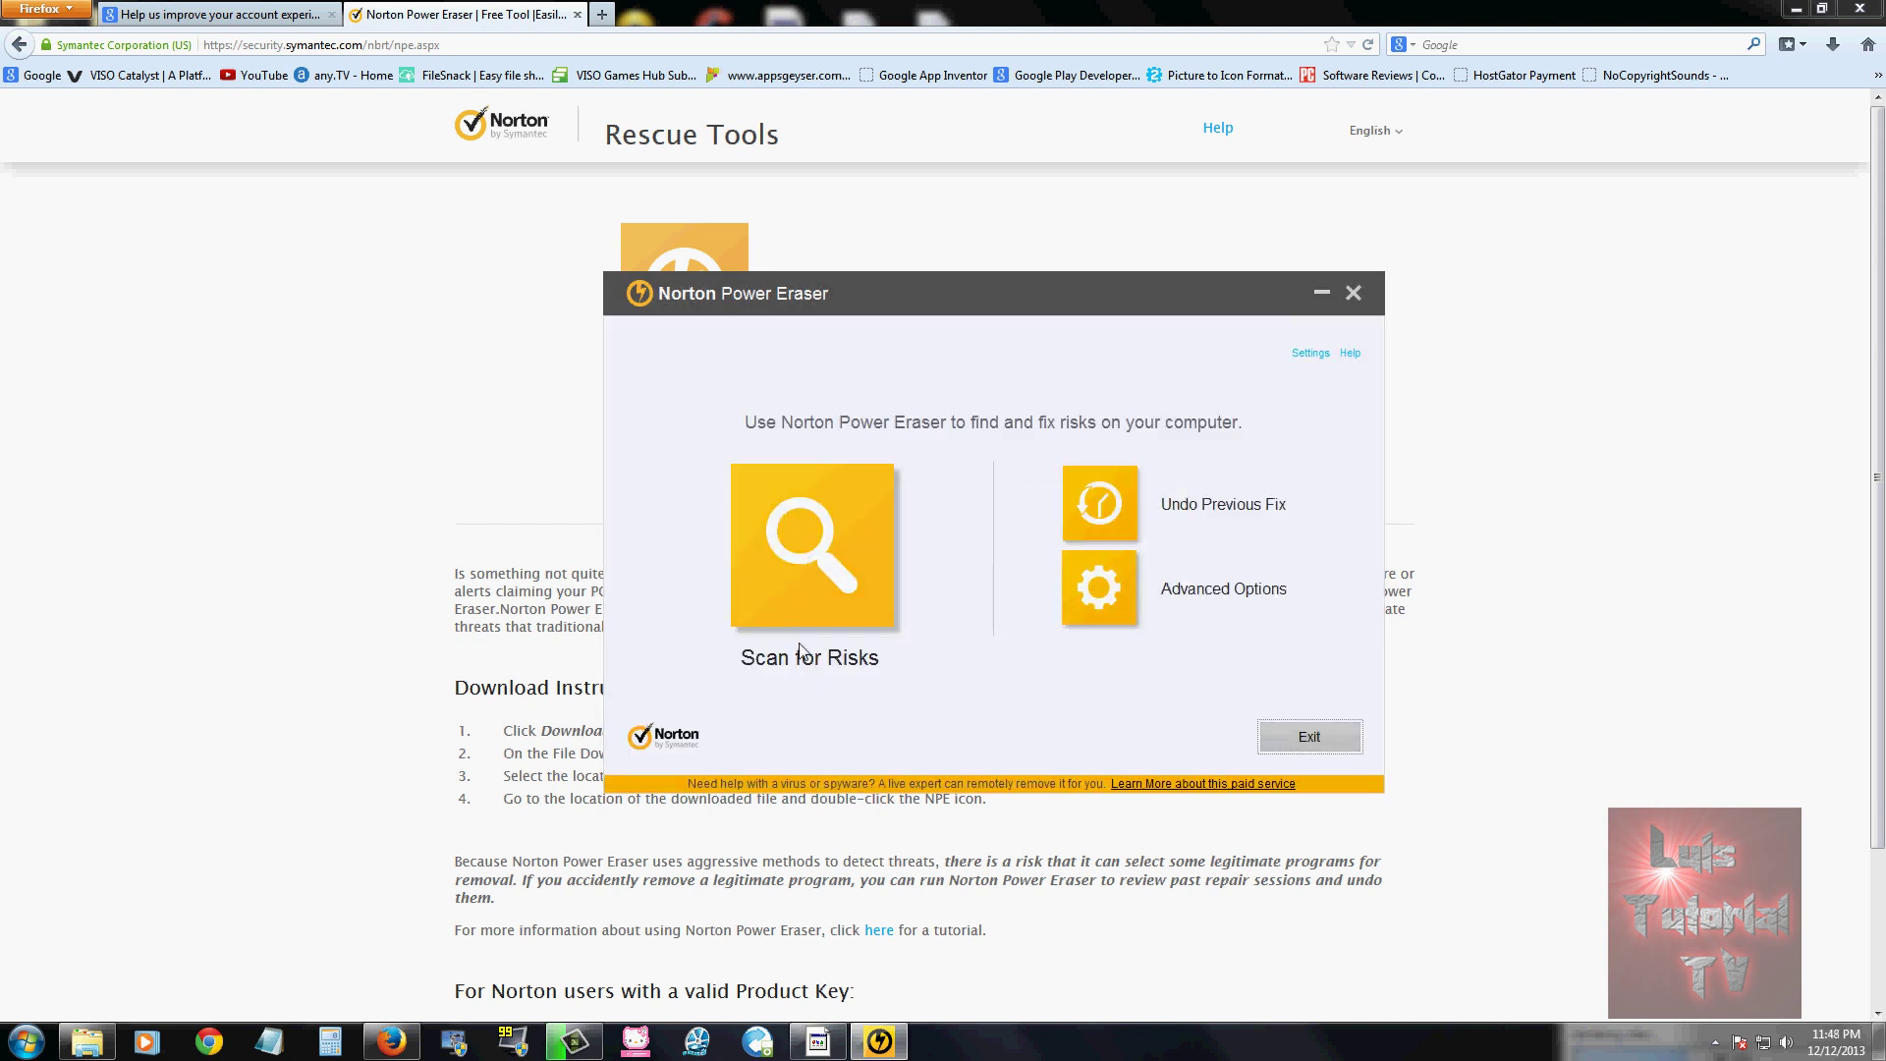
click(793, 575)
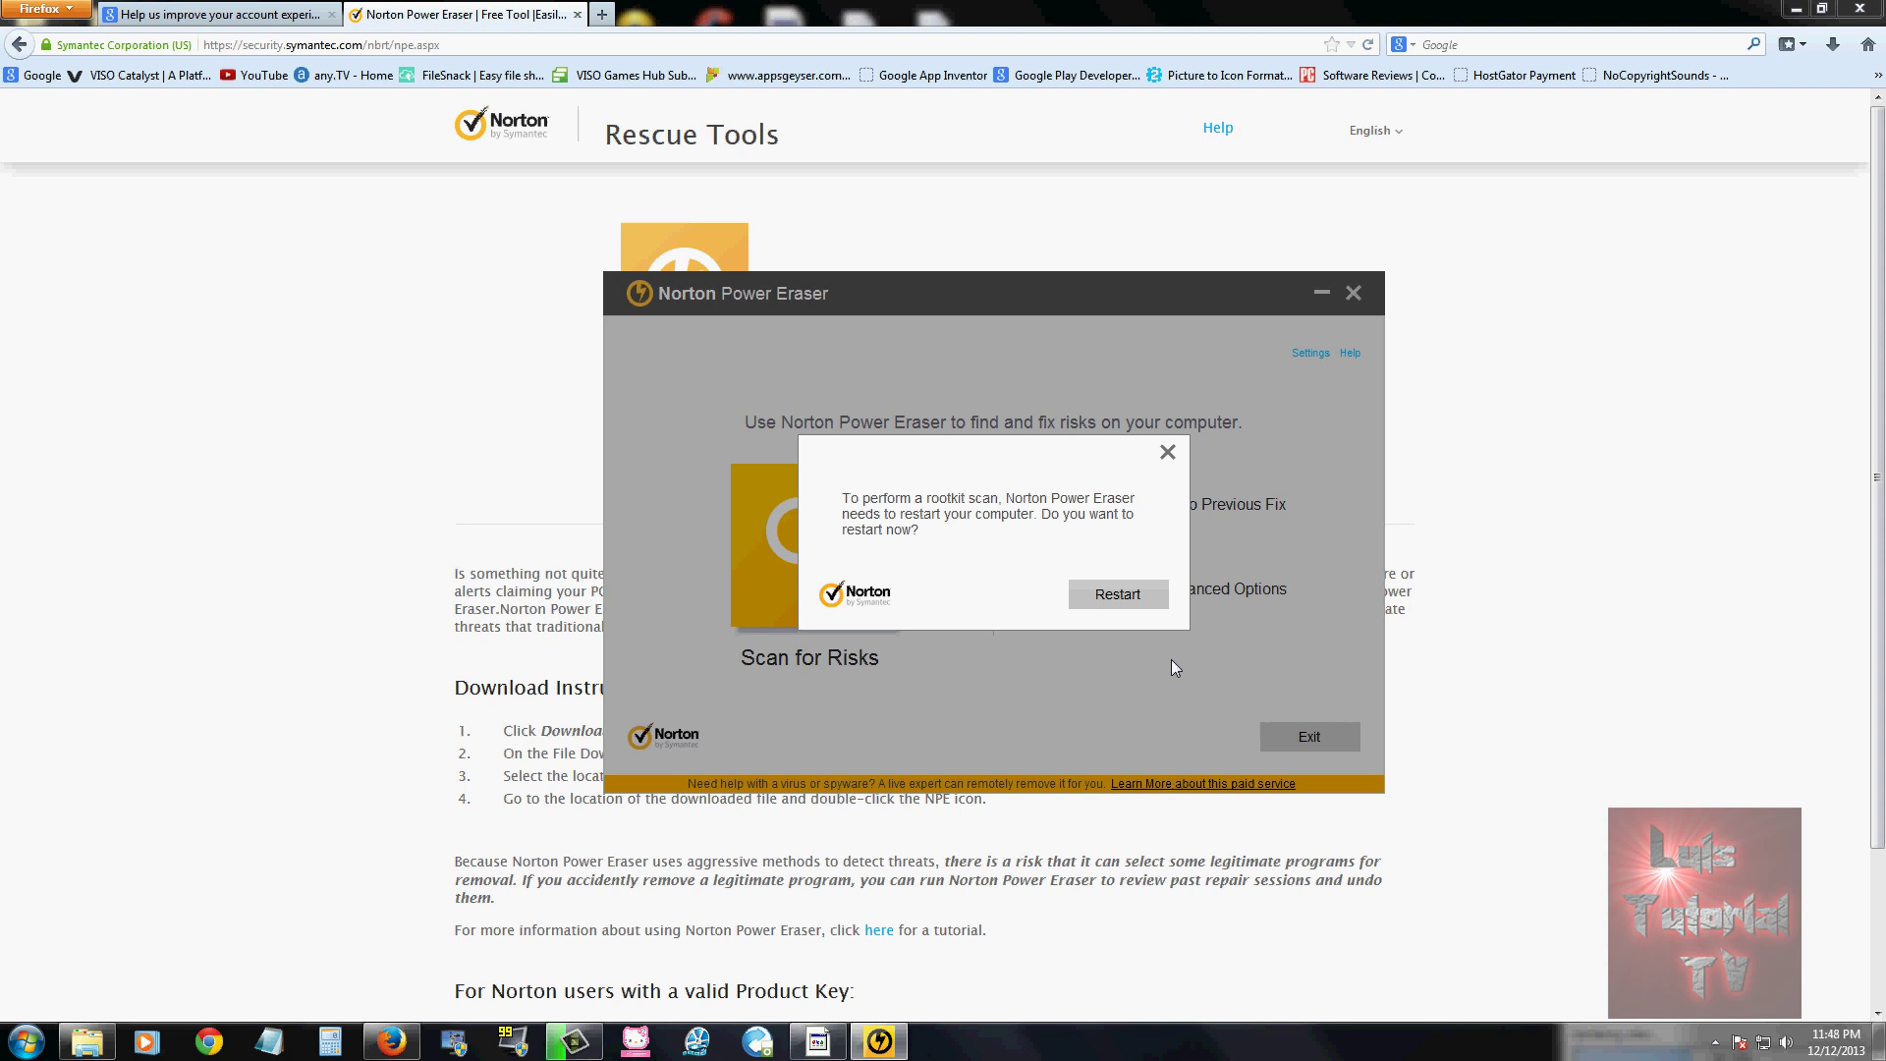
click(1168, 452)
Step: Return to the main screen, start Scan for Risks, and dismiss the rootkit scan restart prompt
click(1114, 596)
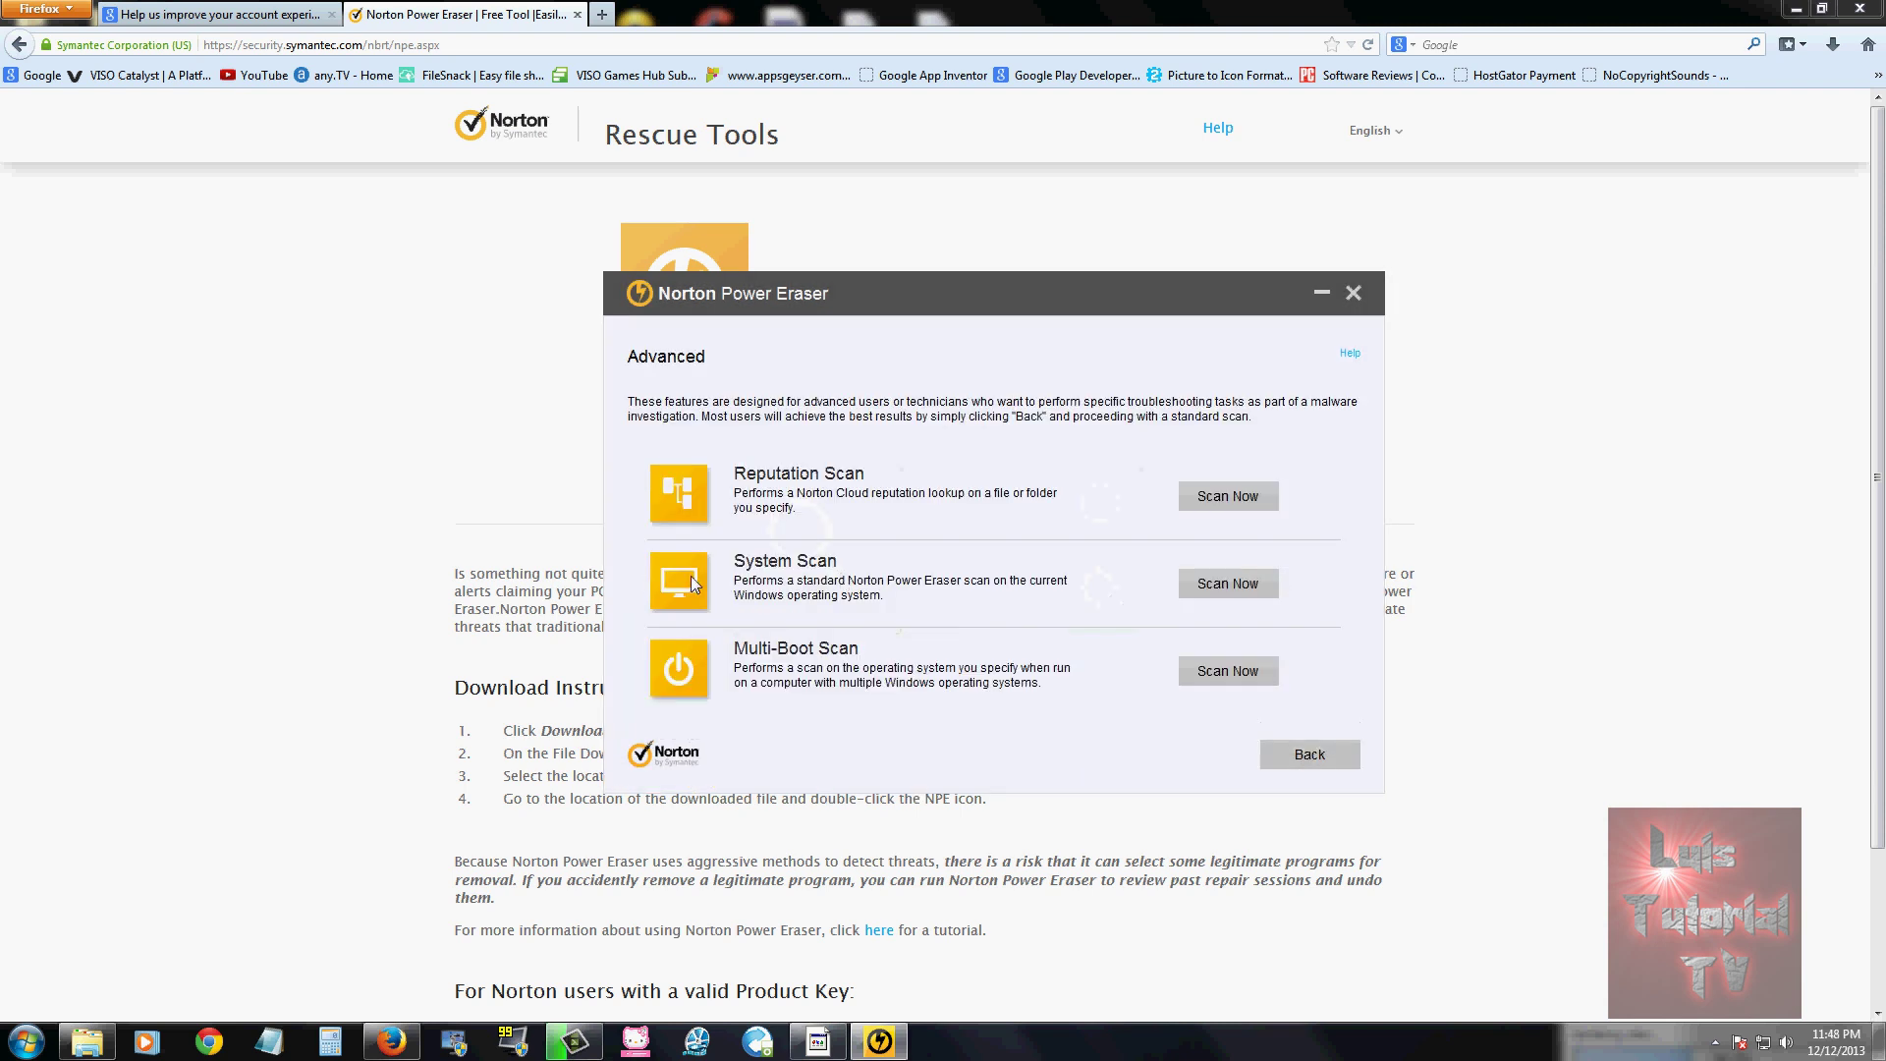
click(1276, 753)
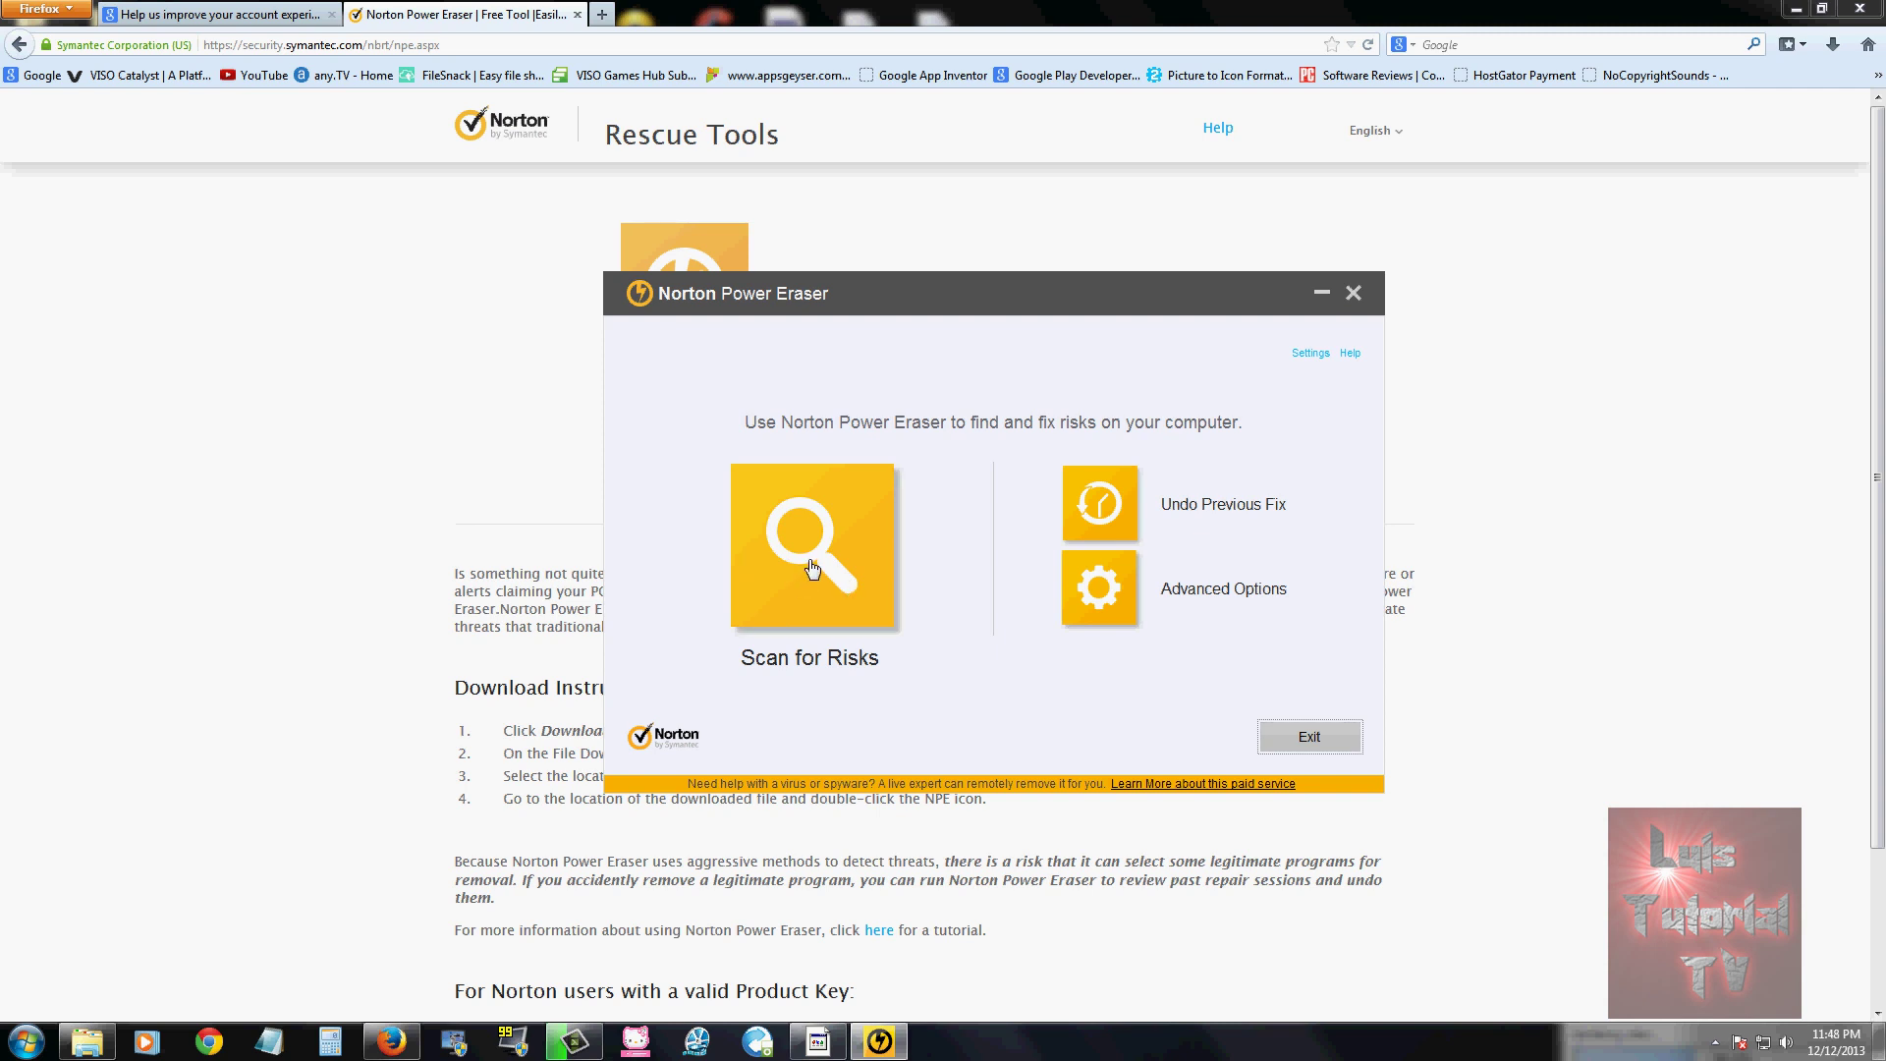
click(813, 570)
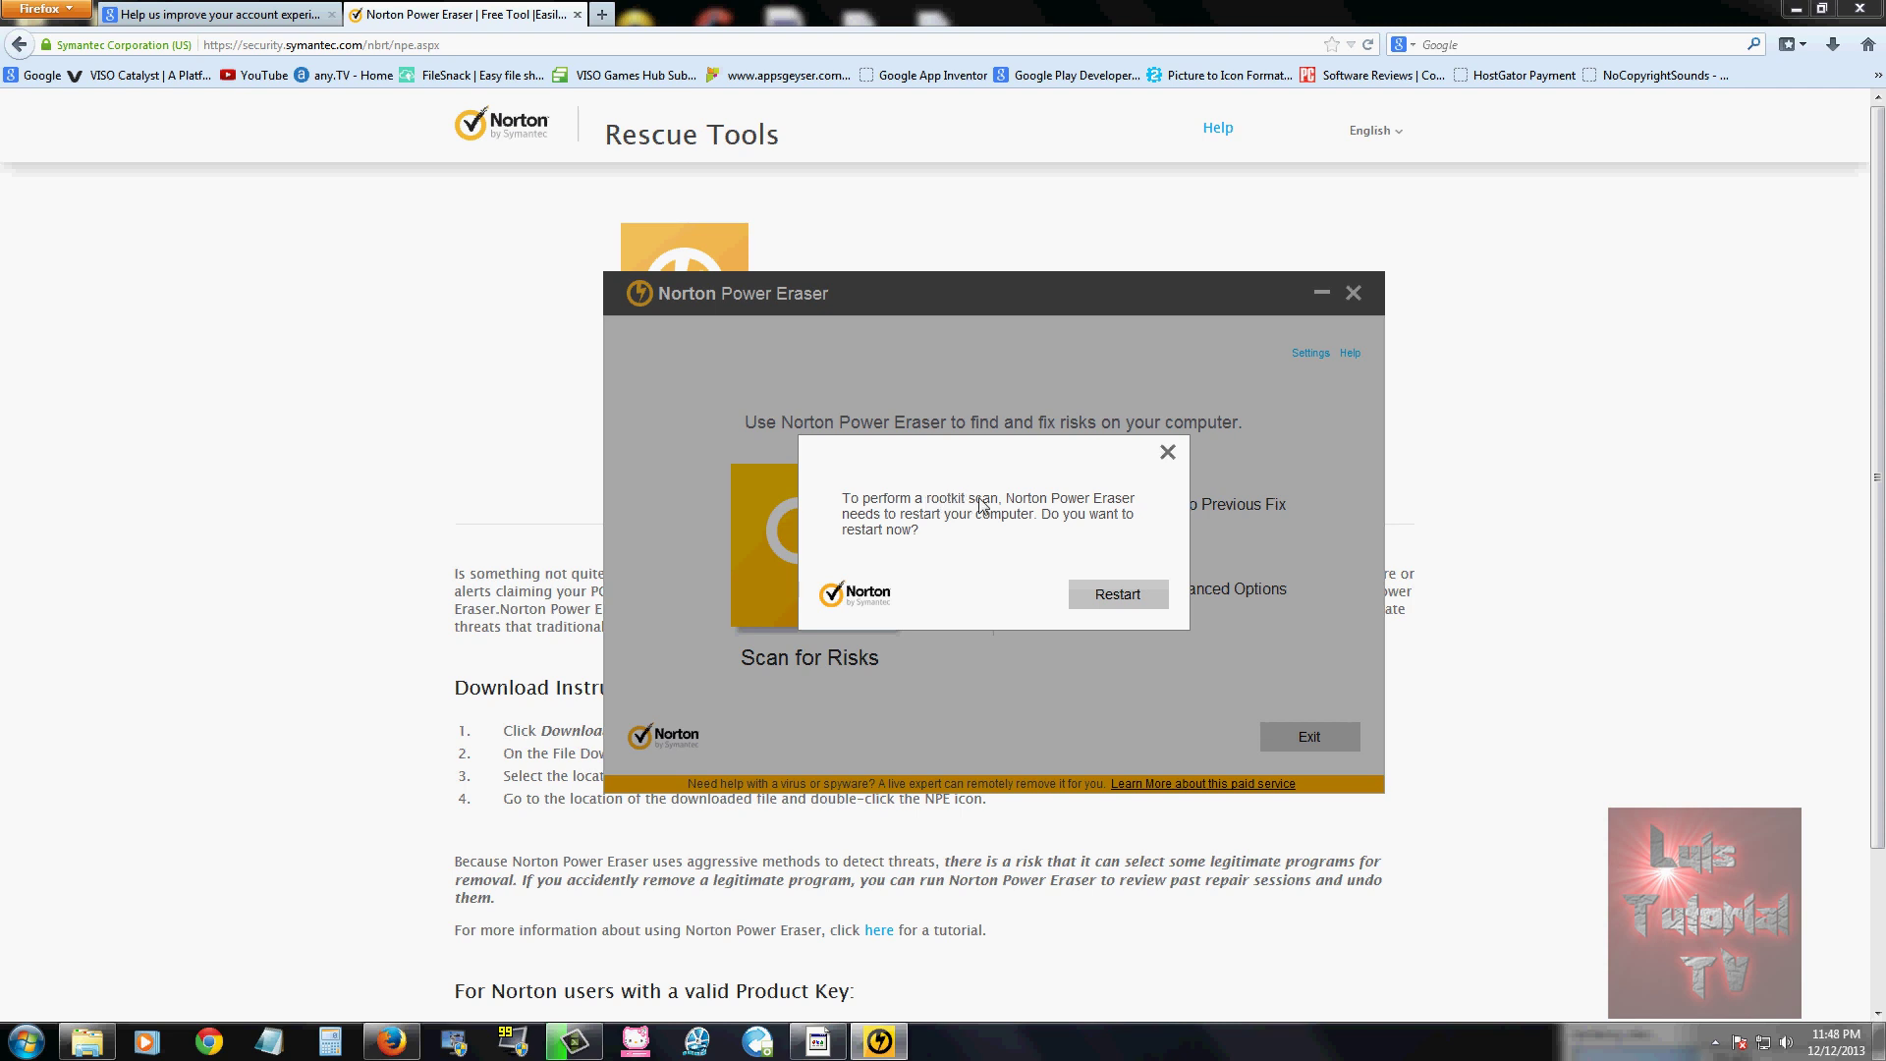
click(1169, 457)
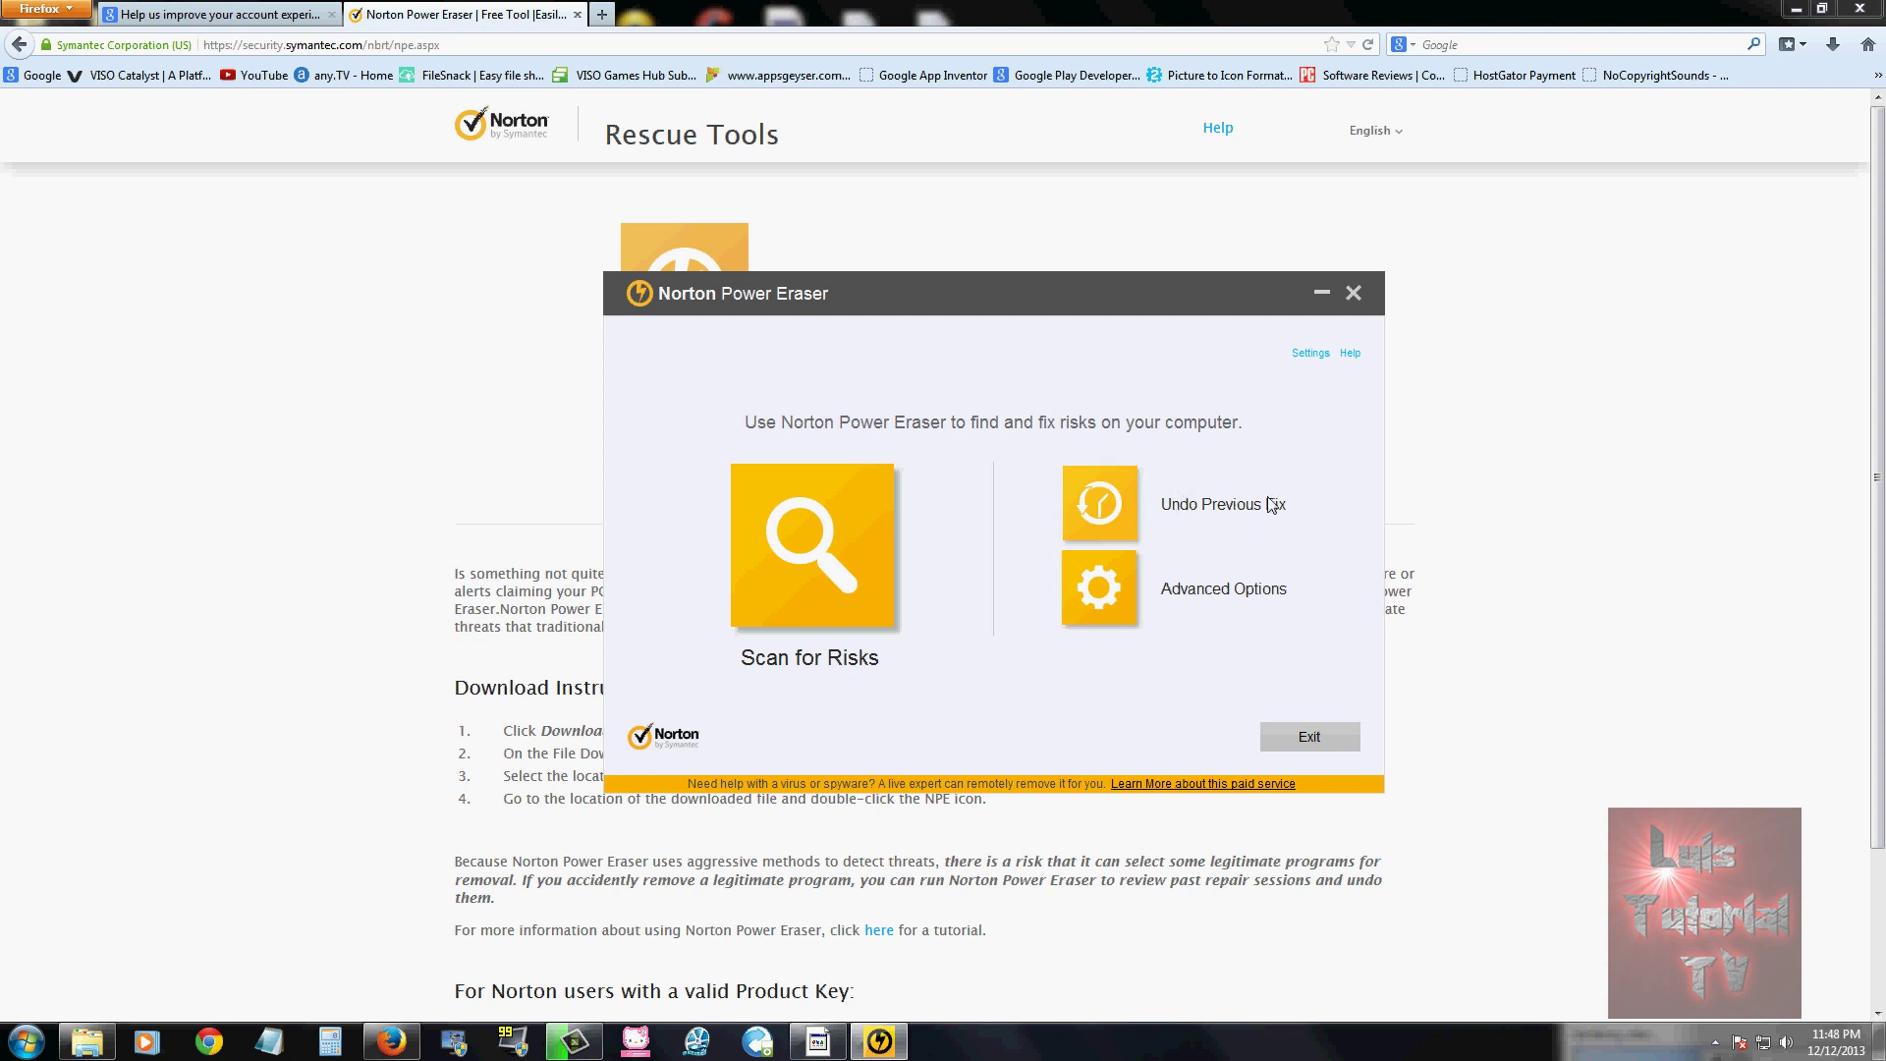
click(1122, 512)
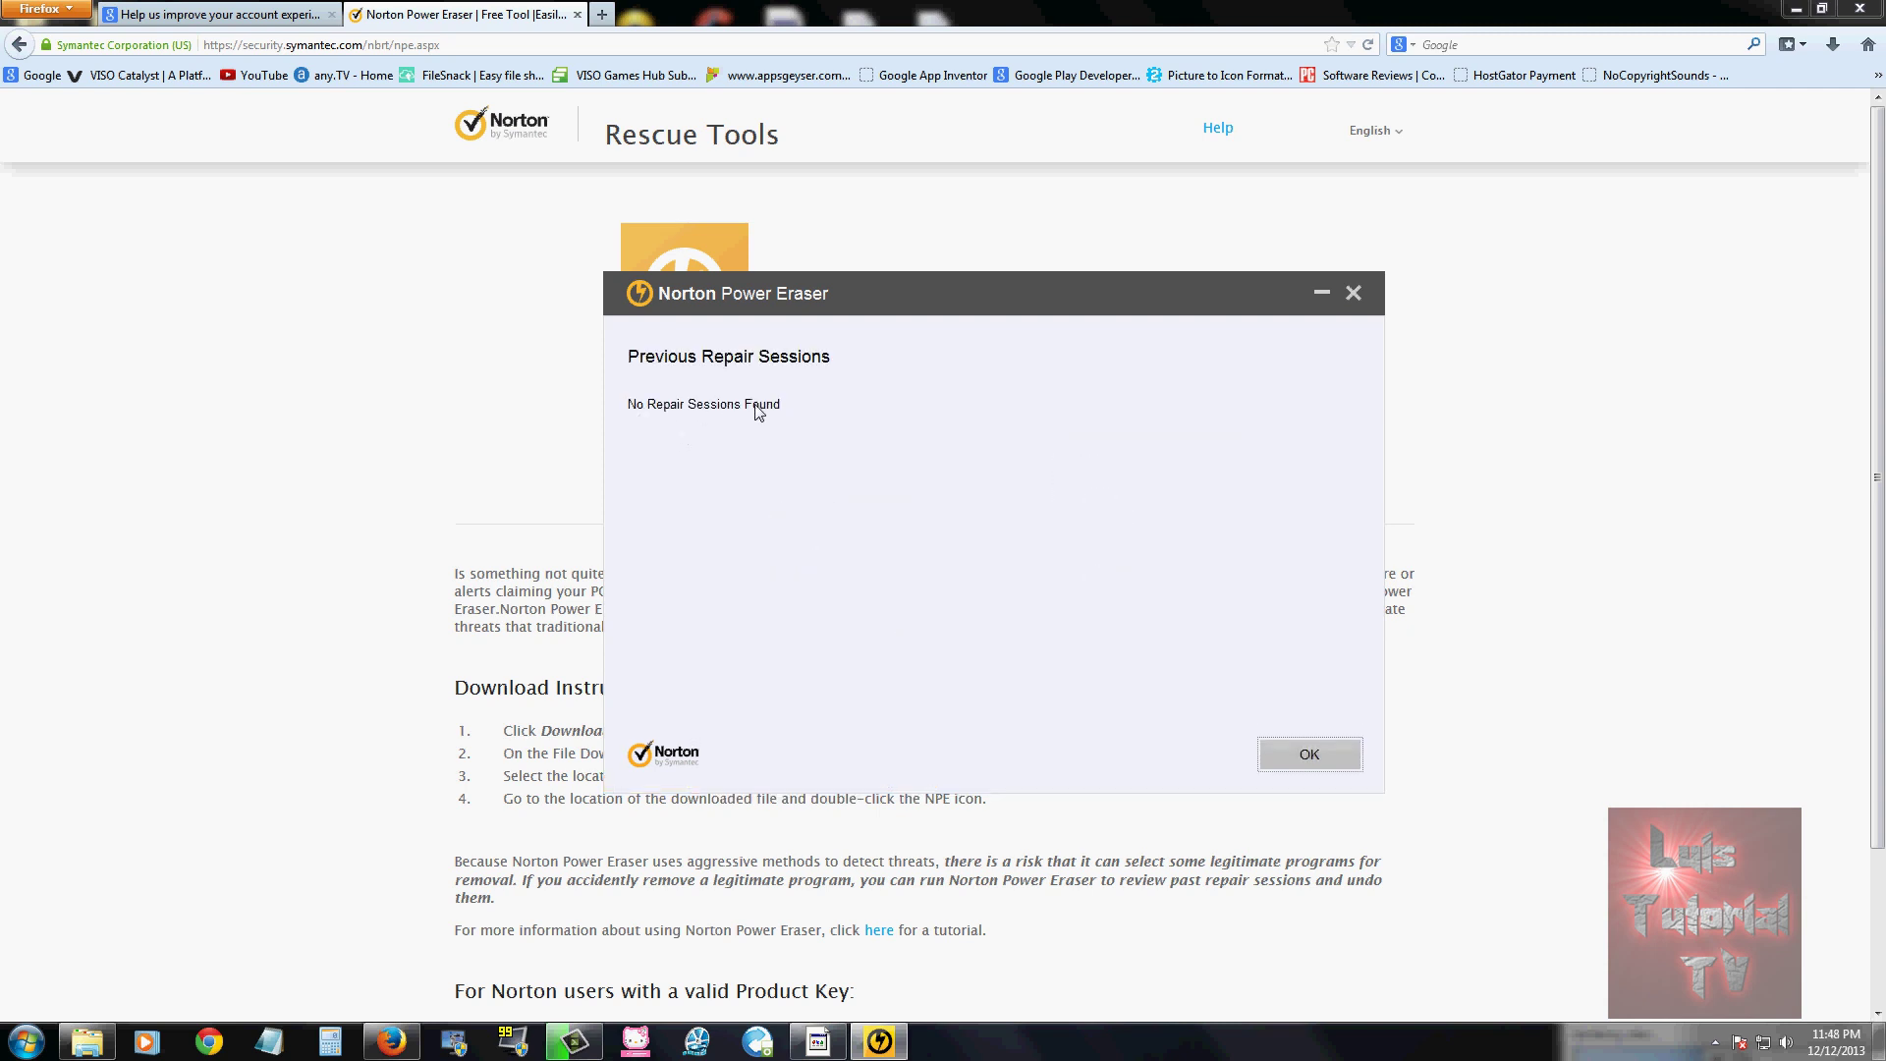
click(1311, 755)
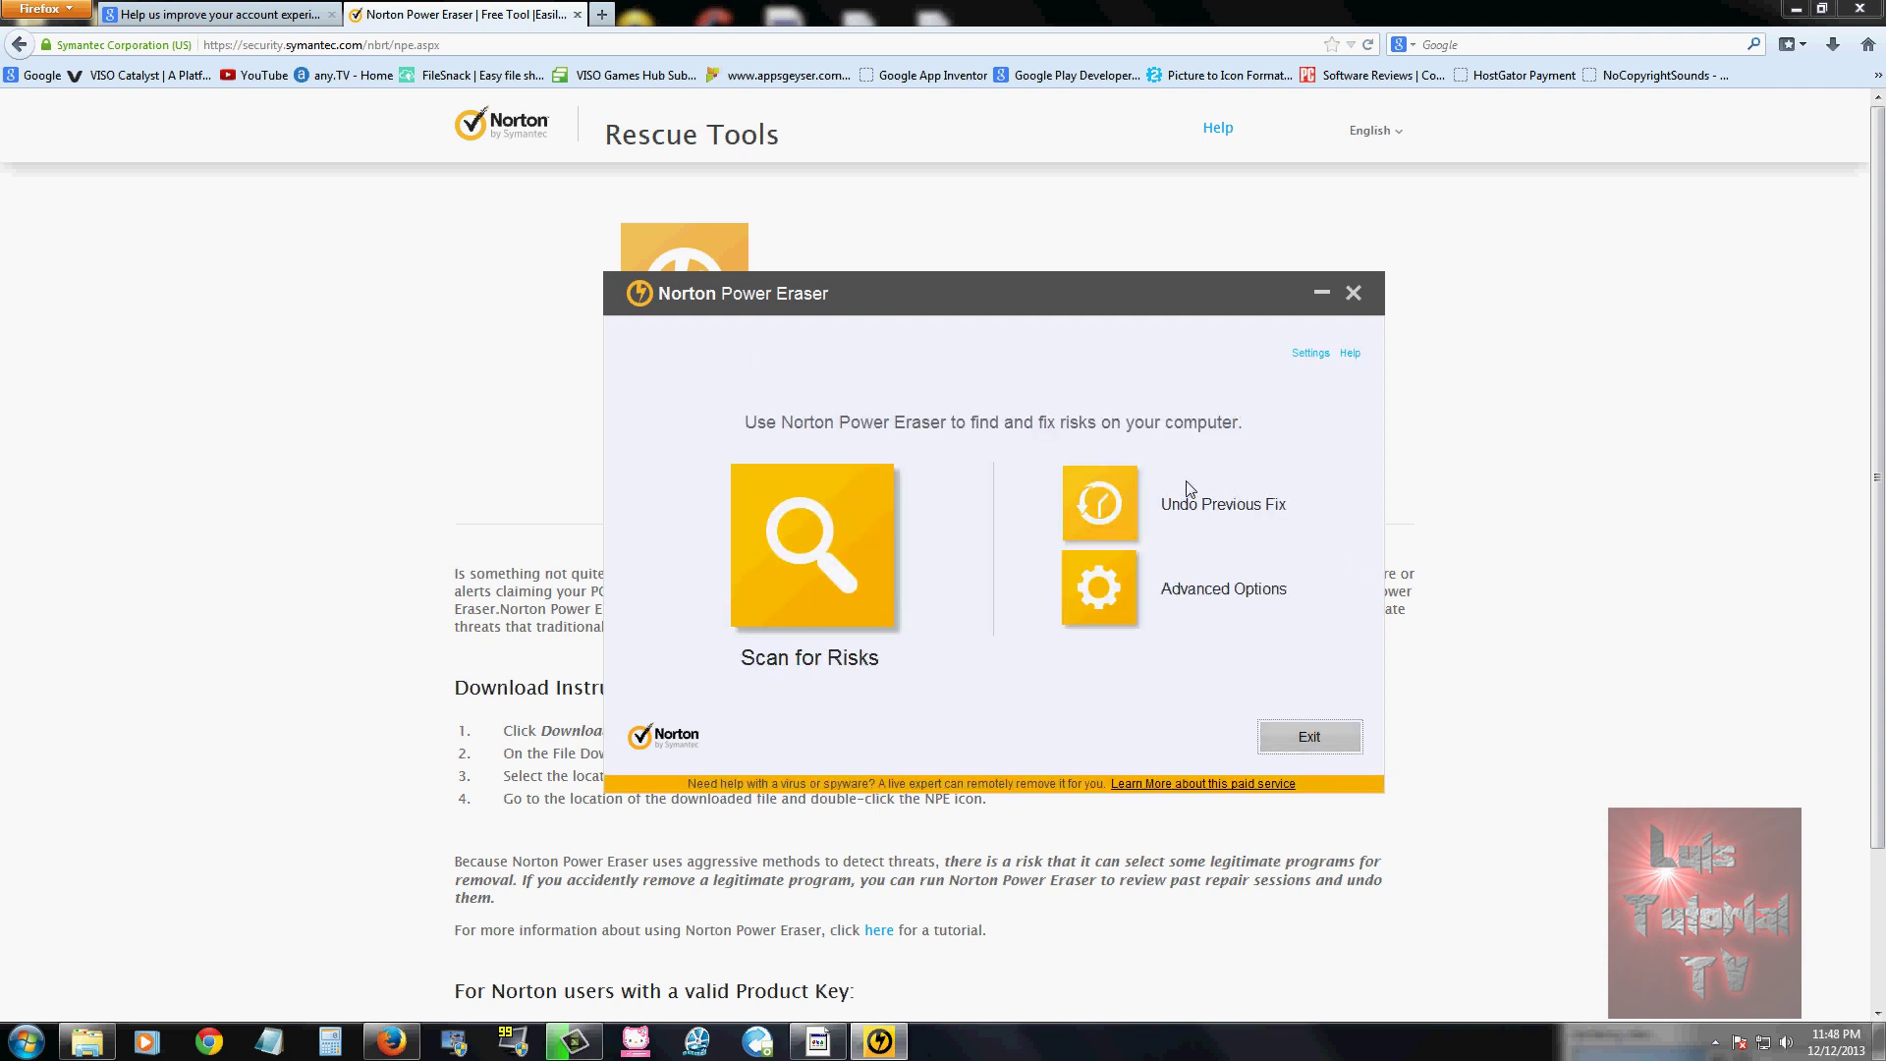
click(1090, 504)
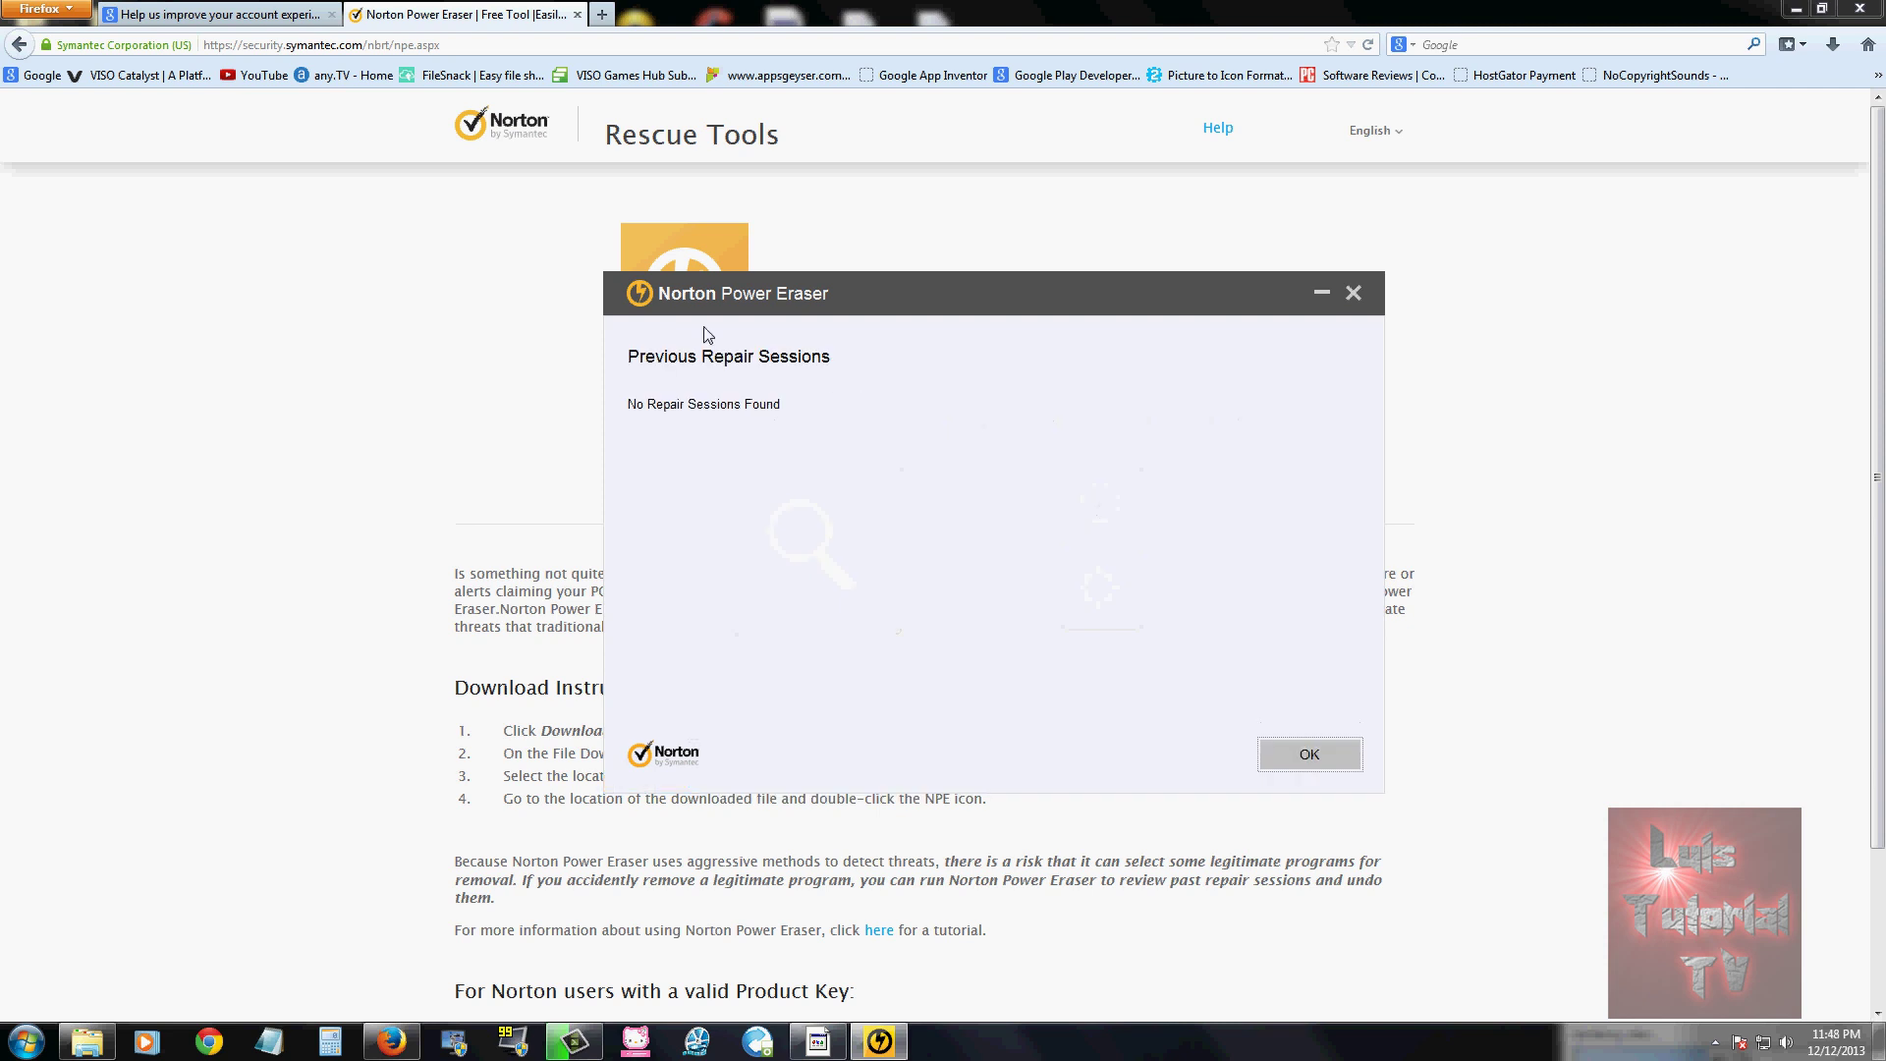
click(1332, 757)
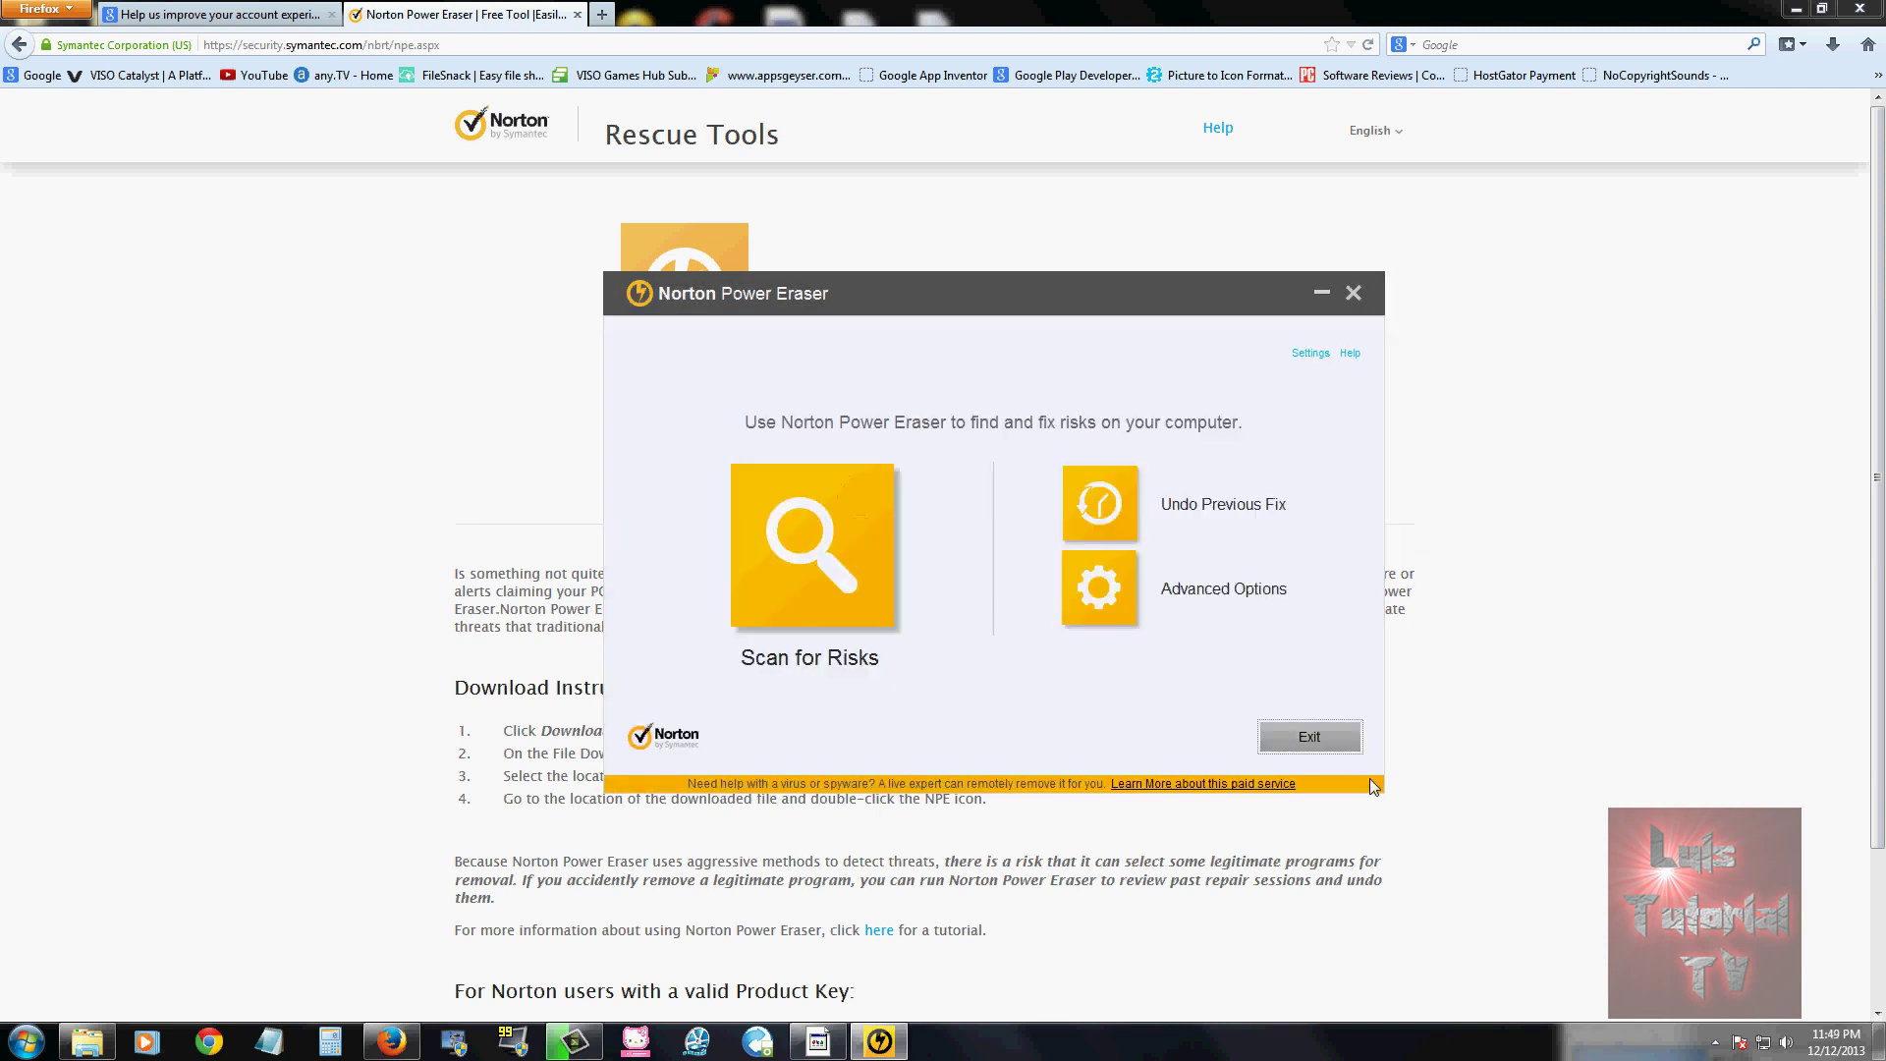